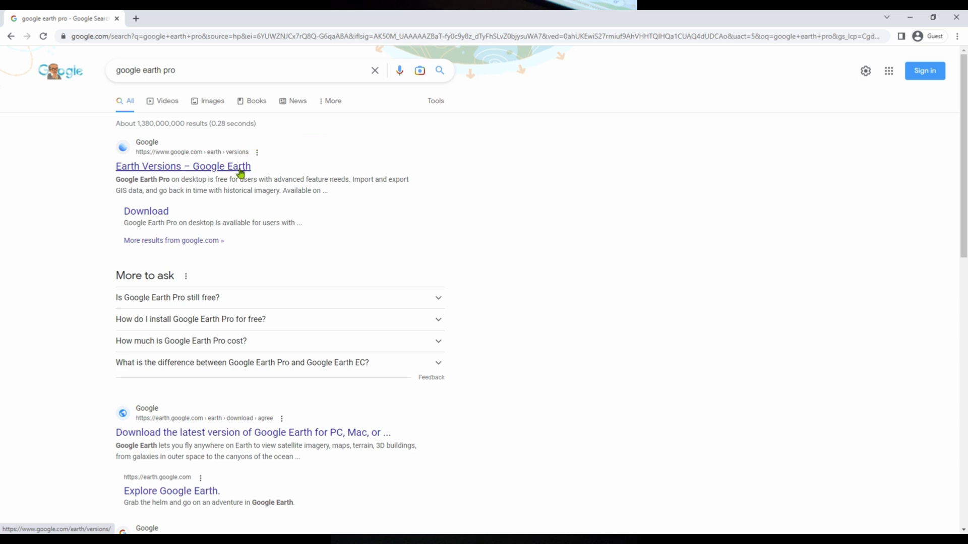
Open the Earth Versions – Google Earth result from the 'google earth pro' search.
left_click(241, 173)
Request the Earth Pro on desktop download and accept the terms to get the installer.
scroll(598, 296, "down", 5)
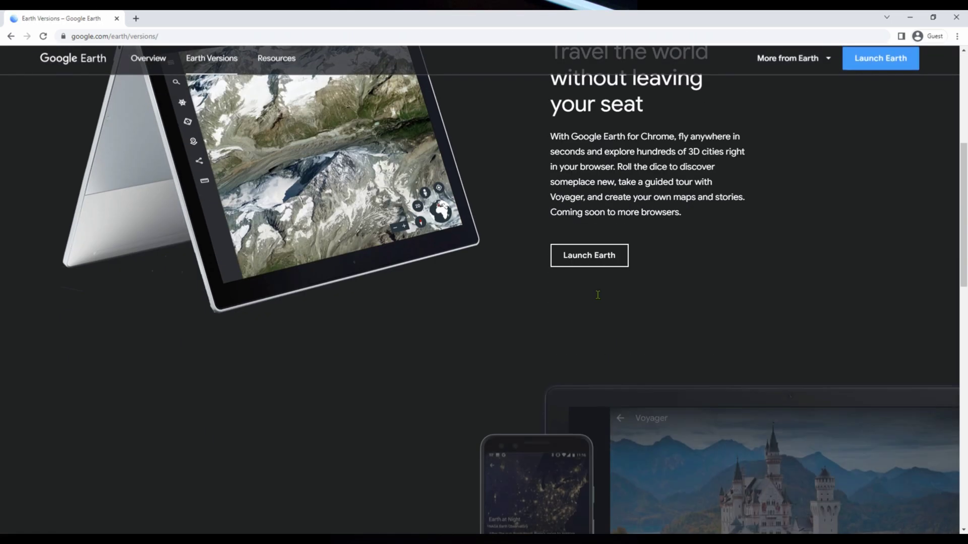
scroll(598, 295, "down", 10)
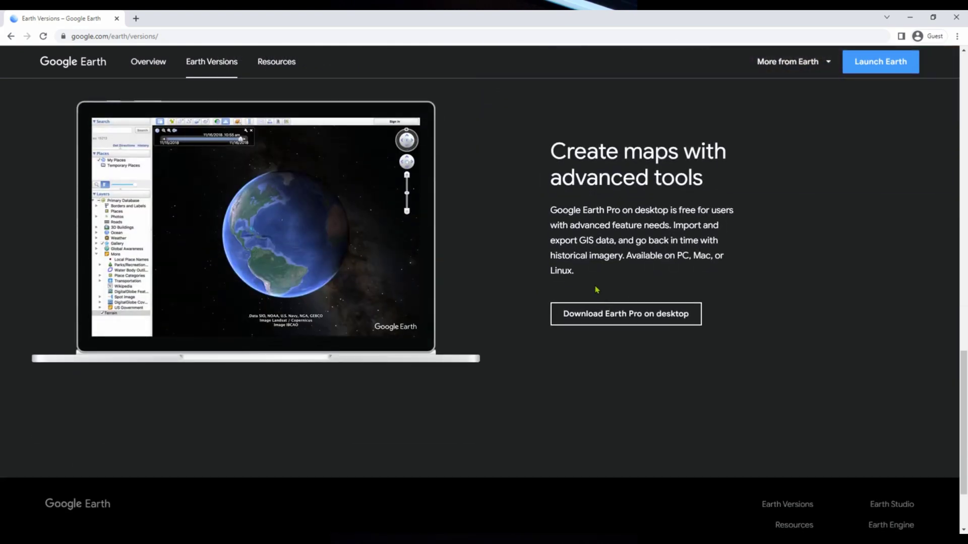
left_click(644, 318)
left_click(643, 321)
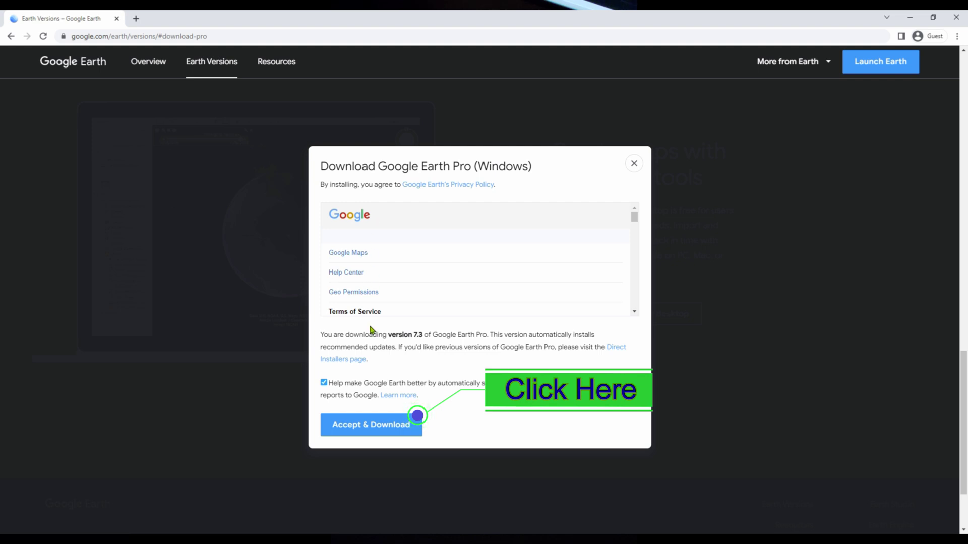
left_click(381, 426)
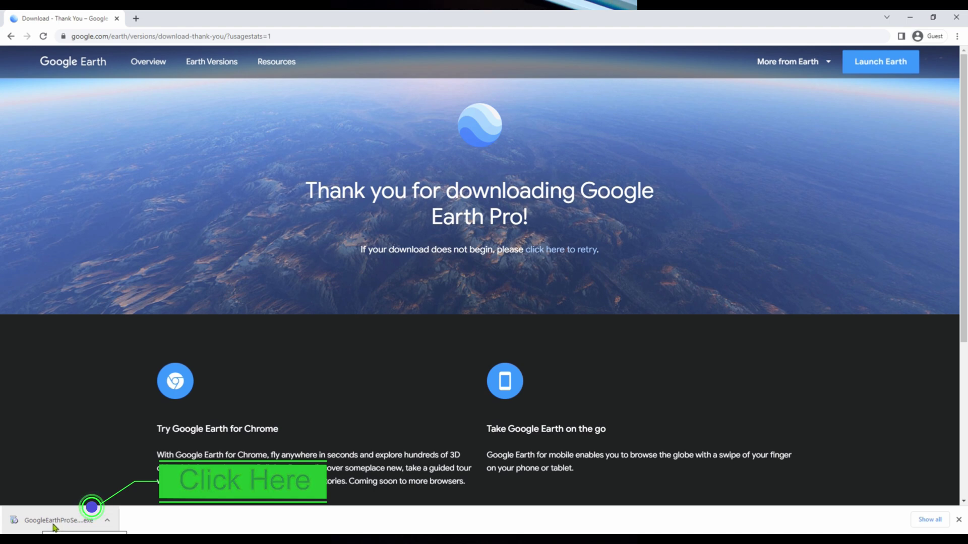
Run GoogleEarthProSetup.exe, allow the unverified installer, and dismiss the installation complete message.
left_click(54, 526)
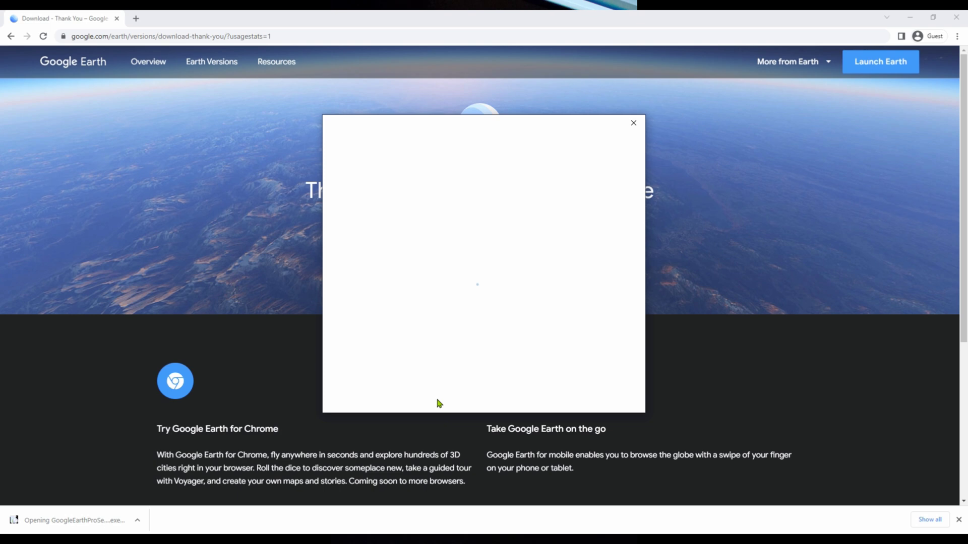
left_click(523, 317)
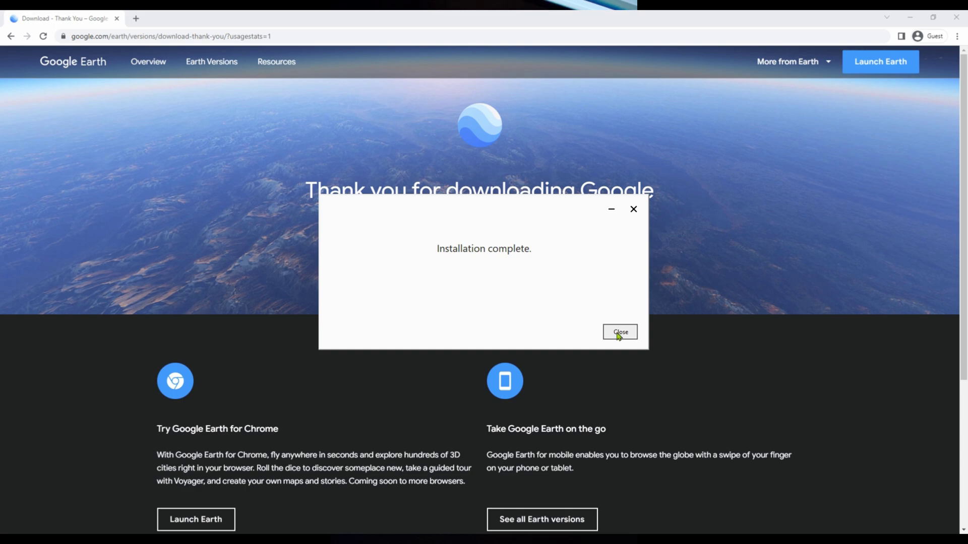
left_click(619, 335)
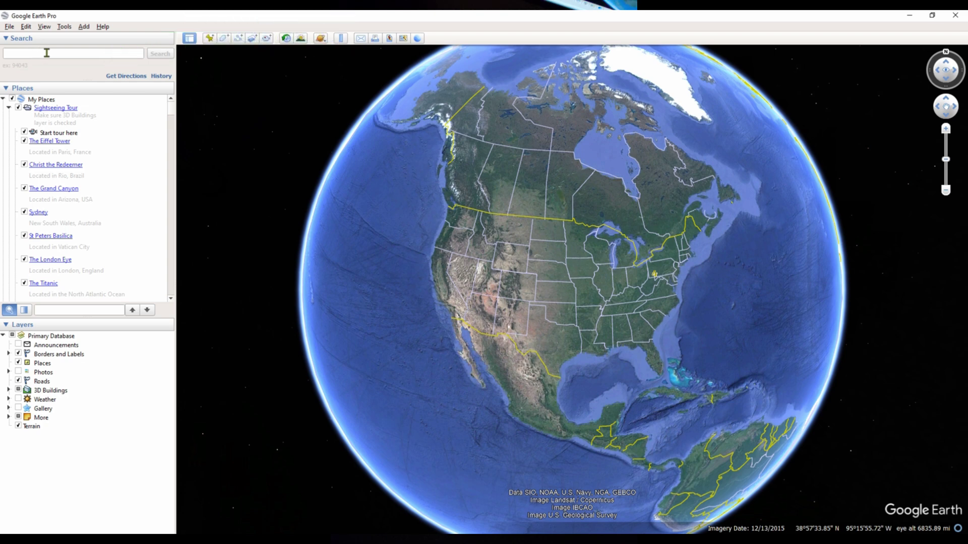
Search for 'Donegal Lake, Donegal Township, PA' and fly the view there.
left_click(47, 52)
type("donegal")
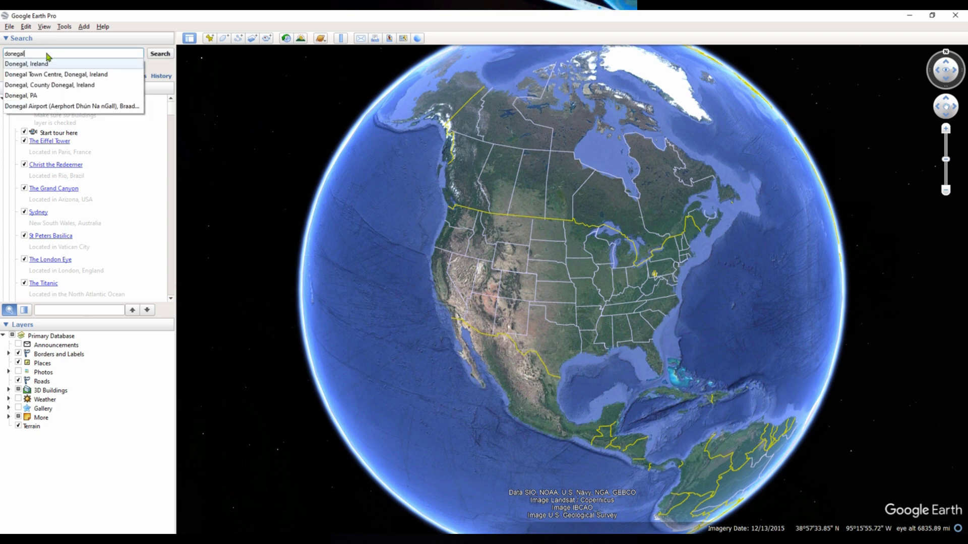
type("e lake")
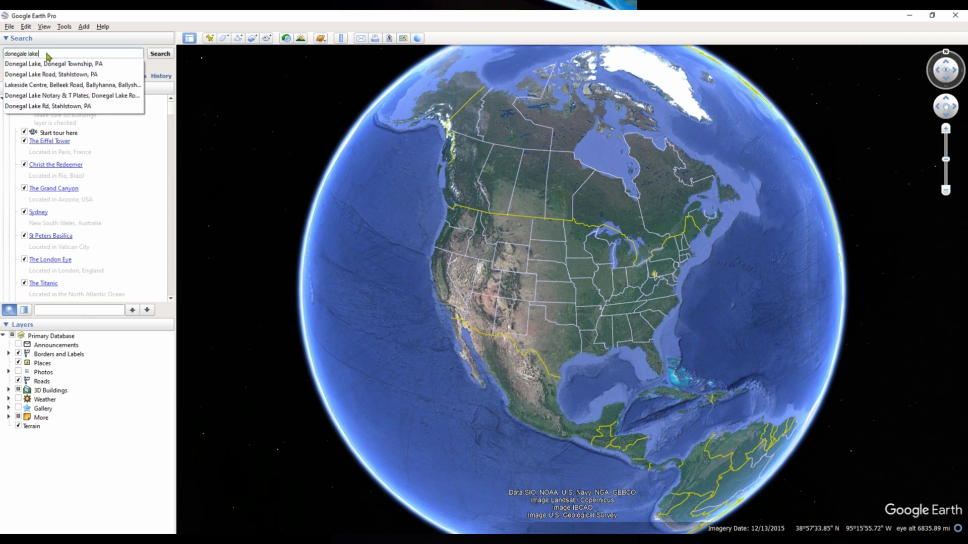
left_click(40, 64)
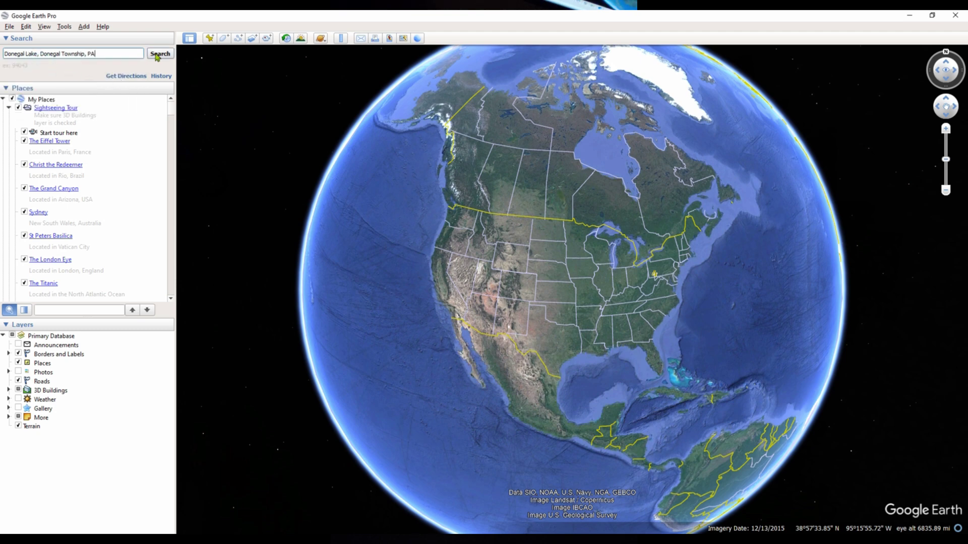
left_click(158, 54)
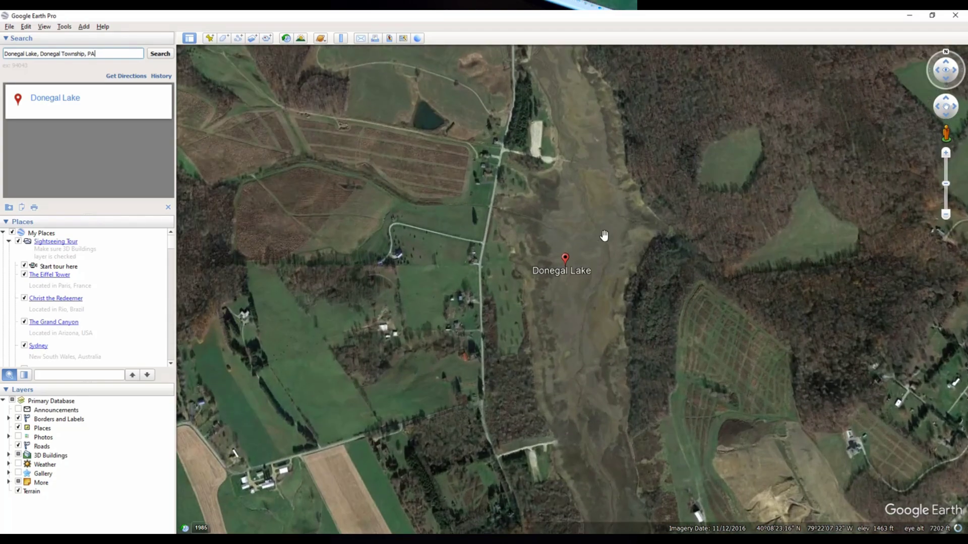
scroll(596, 216, "up", 3)
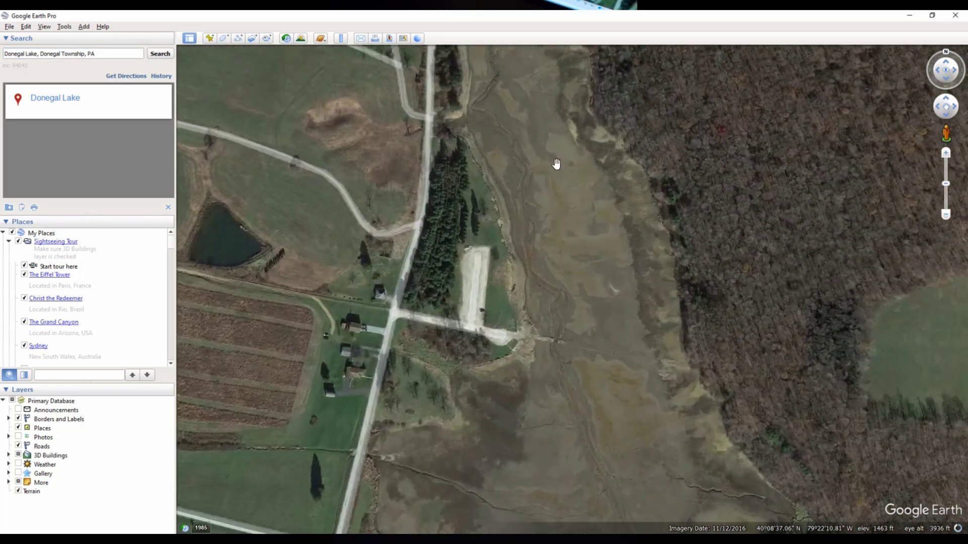
Zoom and pan around Donegal Lake's dam, lakebed and roads, then turn on historical imagery.
scroll(579, 279, "up", 2)
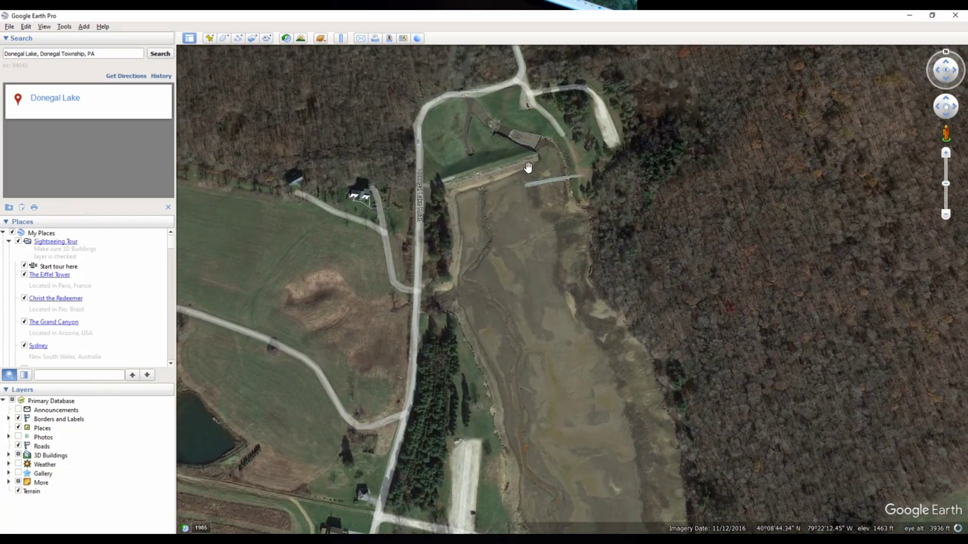
left_click_drag(507, 234, 651, 346)
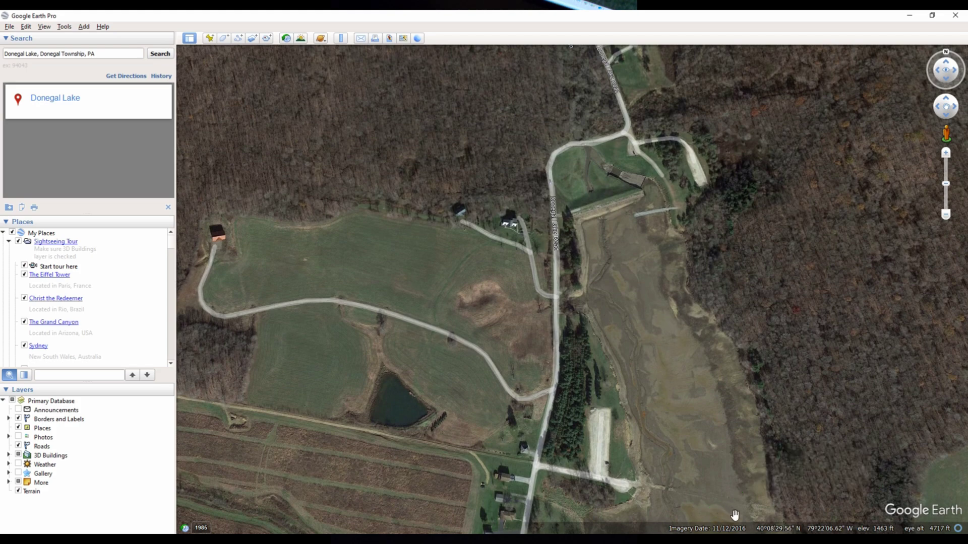
left_click_drag(735, 516, 522, 426)
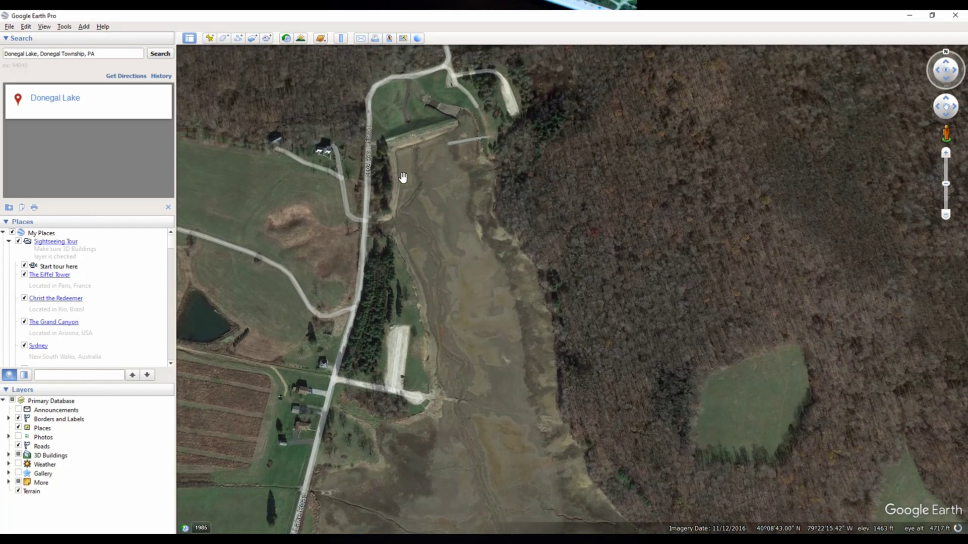
left_click_drag(464, 359, 439, 228)
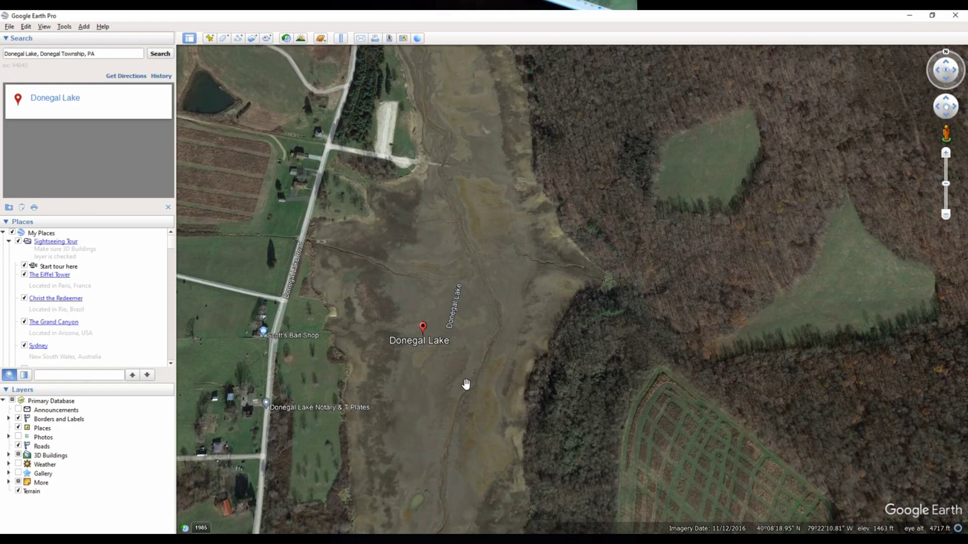
left_click_drag(470, 136, 502, 441)
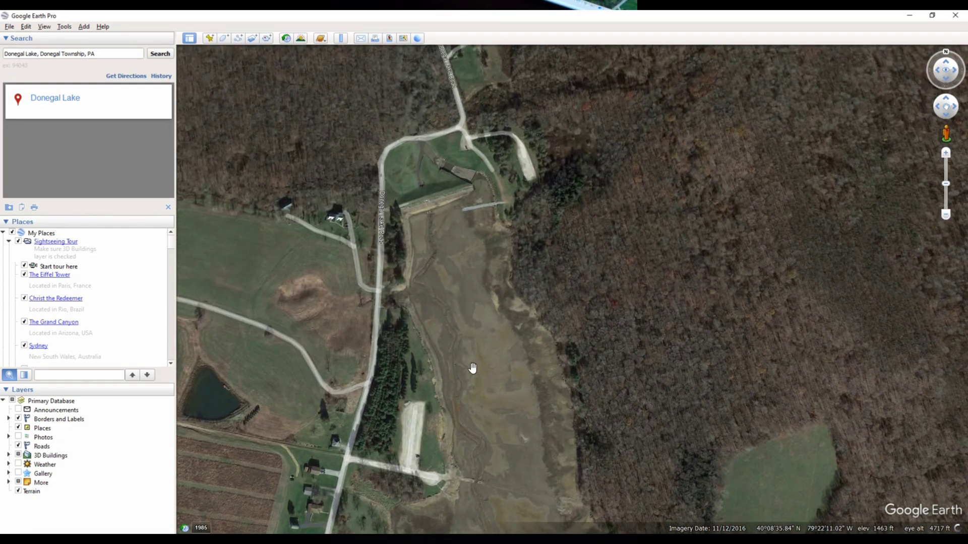
left_click_drag(472, 368, 486, 238)
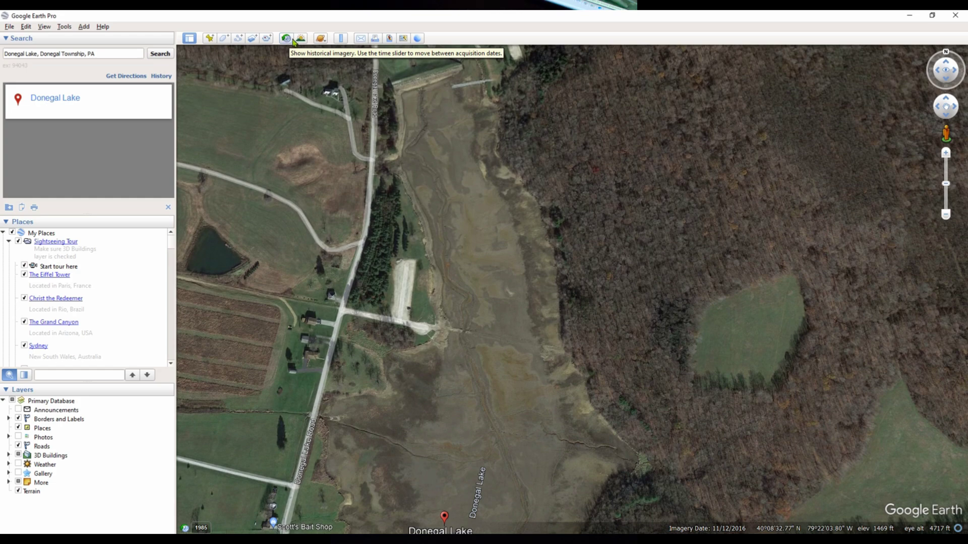
left_click(286, 38)
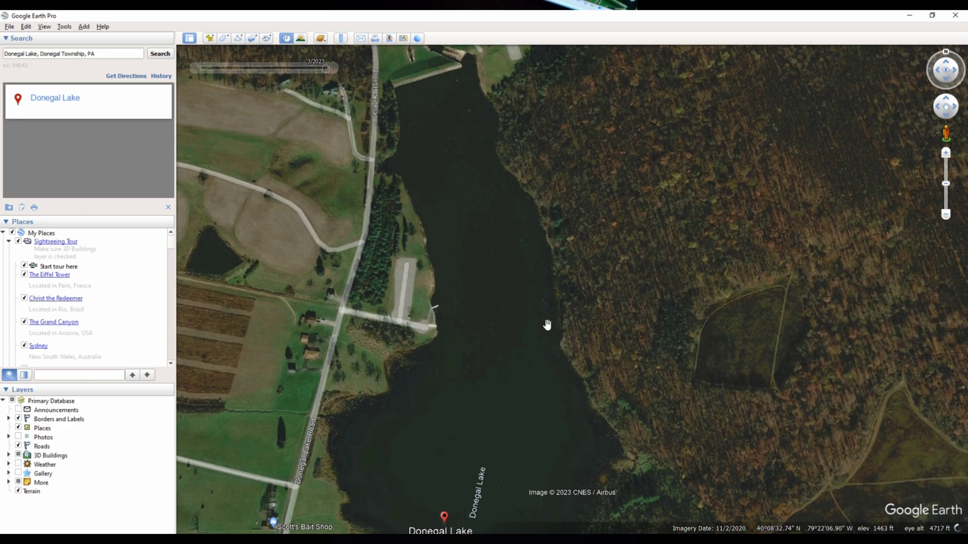
Step historical imagery back to 9/2019 and pan along the lakebed and dam.
mouse_move(213, 74)
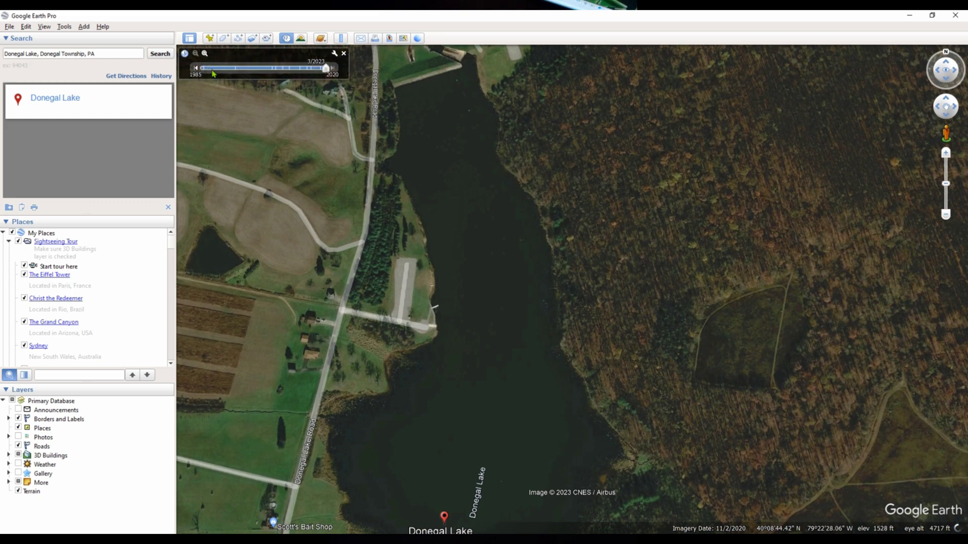
left_click(195, 70)
left_click(196, 69)
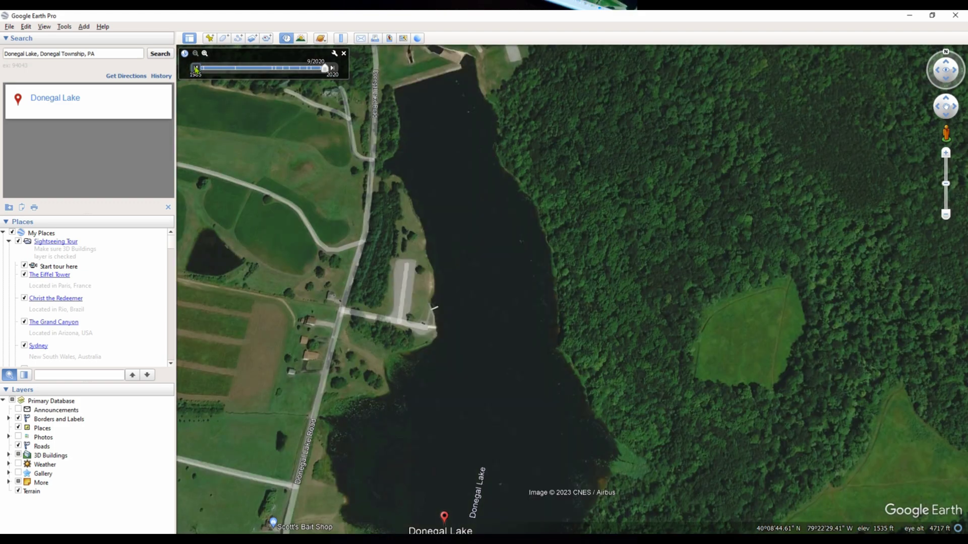
left_click(196, 69)
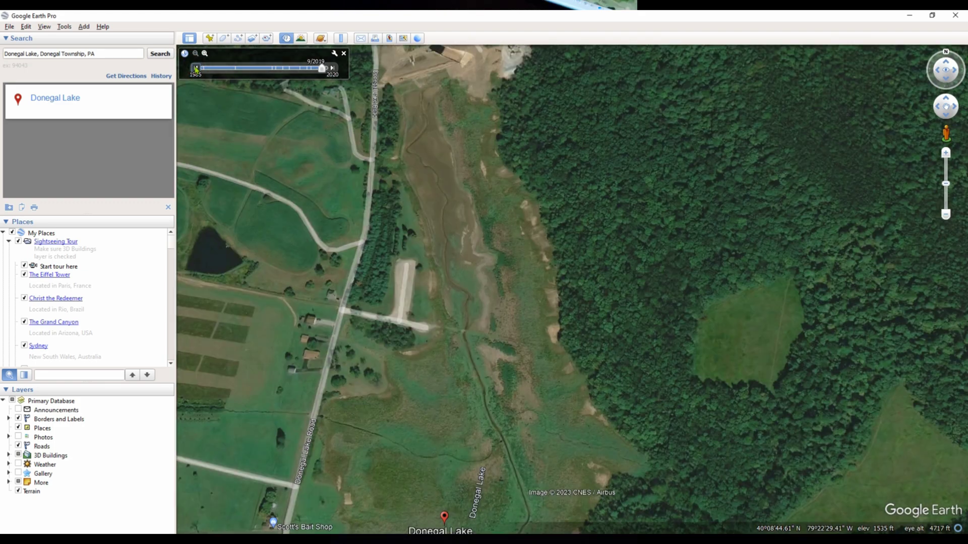
left_click_drag(489, 129, 454, 151)
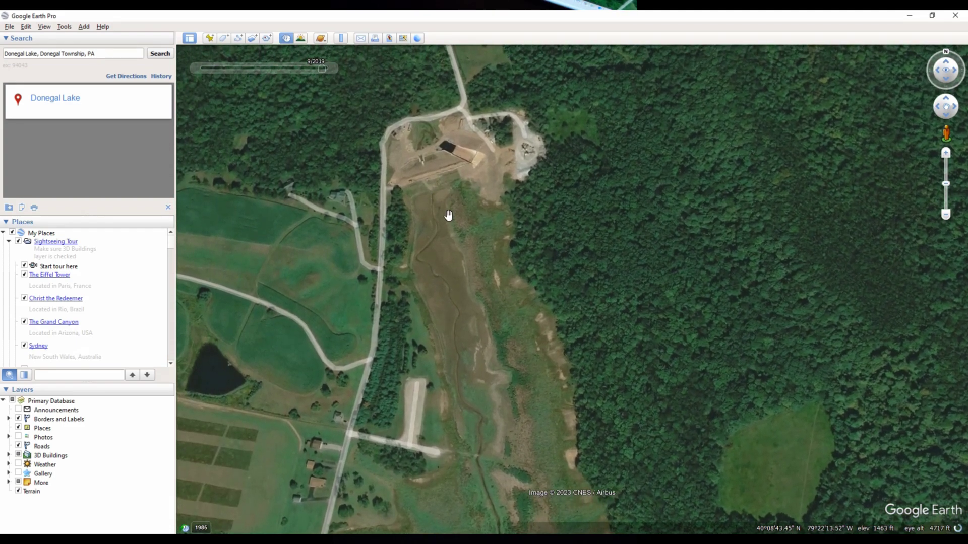
left_click_drag(519, 410, 495, 255)
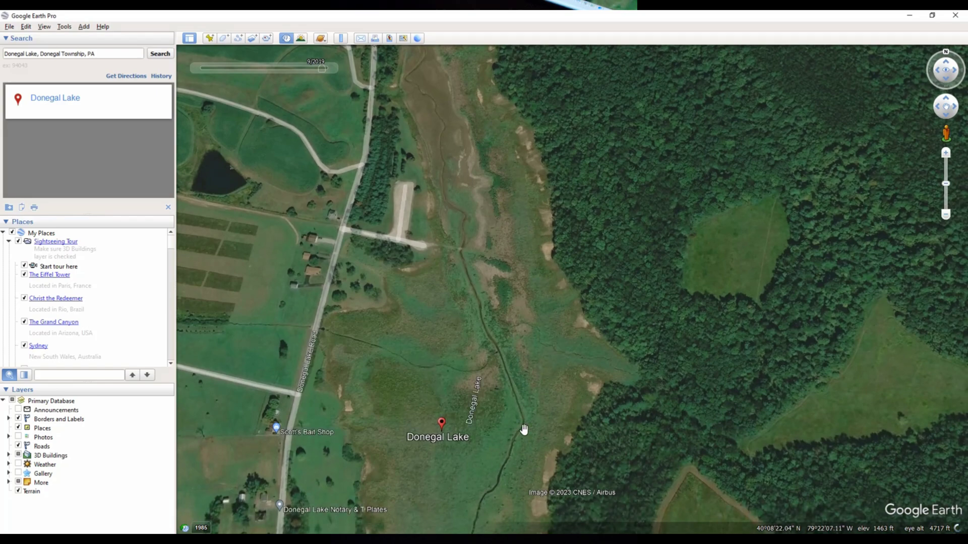
scroll(522, 429, "up", 2)
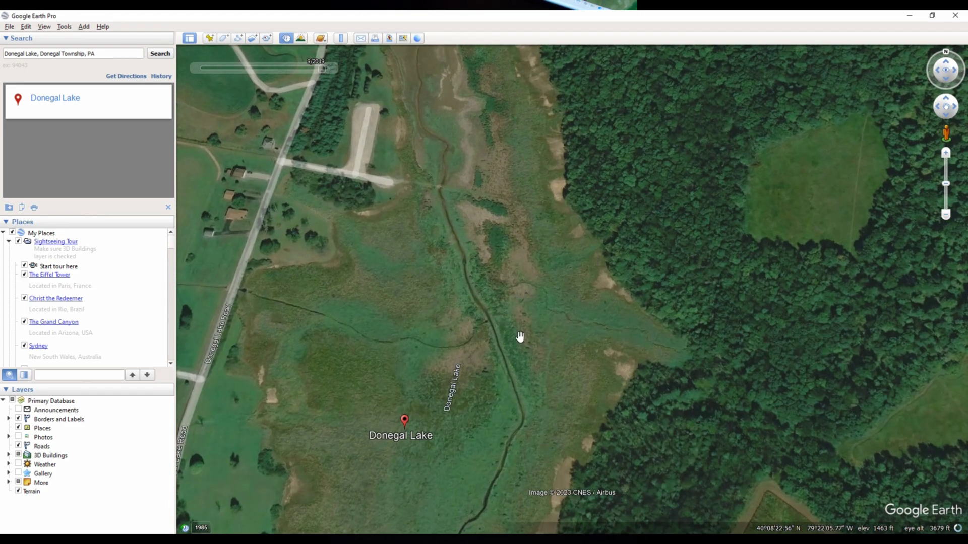
left_click_drag(585, 423, 575, 302)
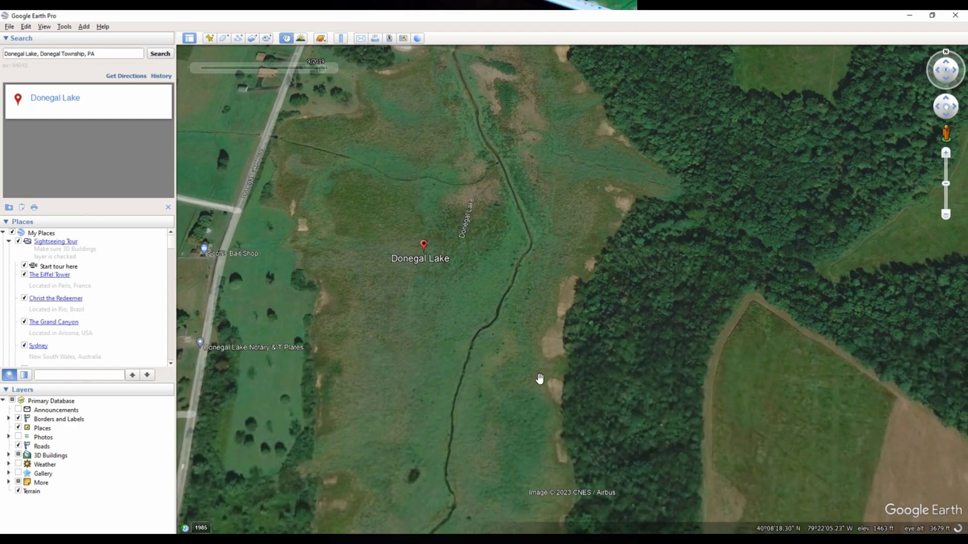
left_click_drag(462, 303, 447, 425)
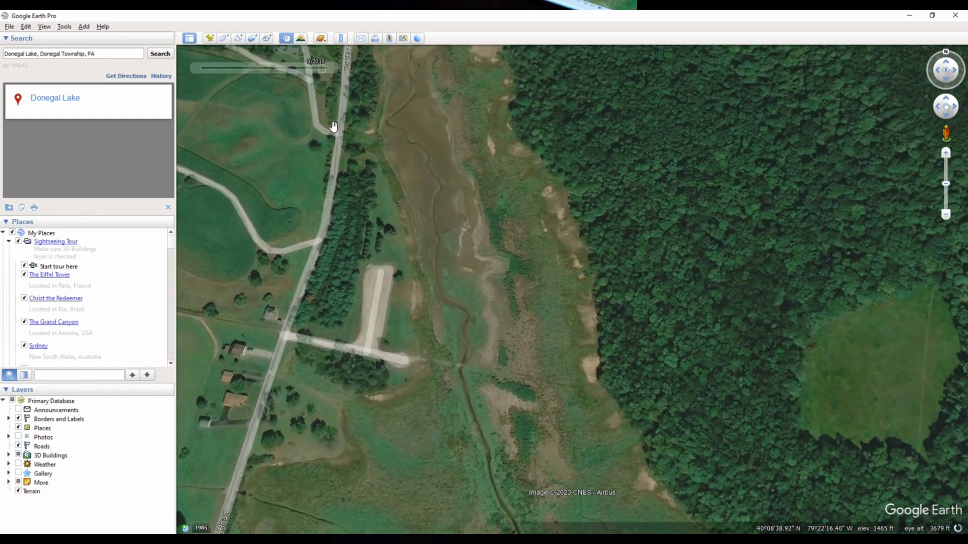
Set imagery to 11/2016 and zoom in on the road crossing the drained lakebed.
left_click(195, 69)
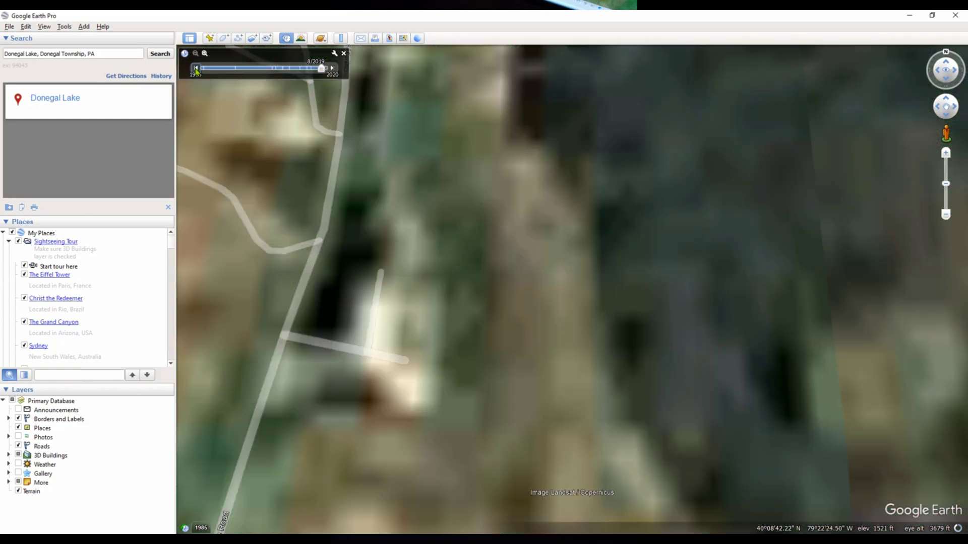
left_click(196, 69)
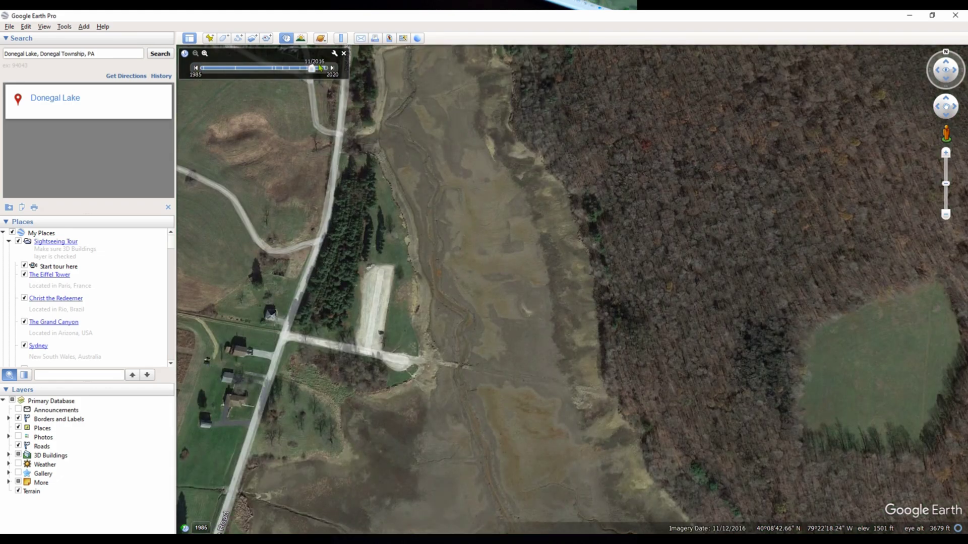
left_click_drag(478, 210, 468, 233)
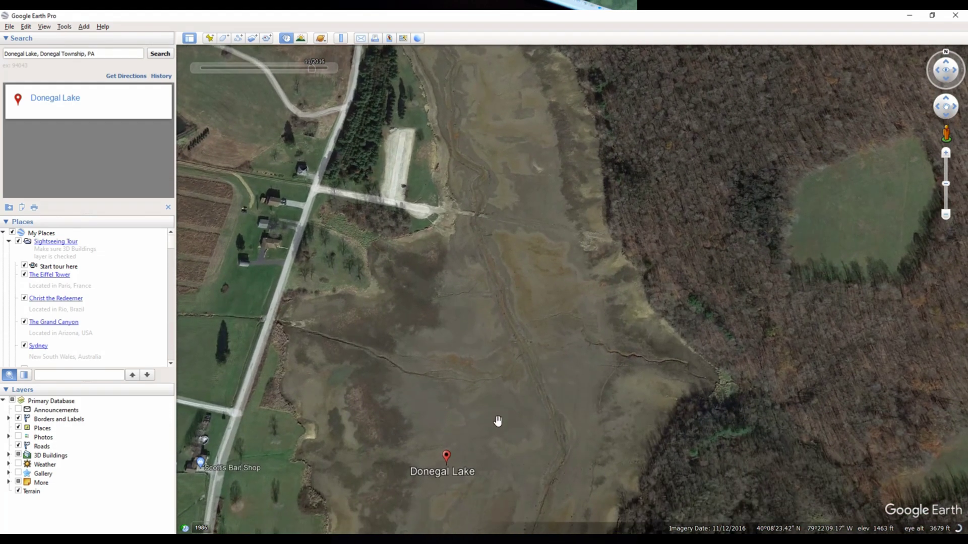
left_click_drag(497, 421, 503, 303)
double_click(488, 187)
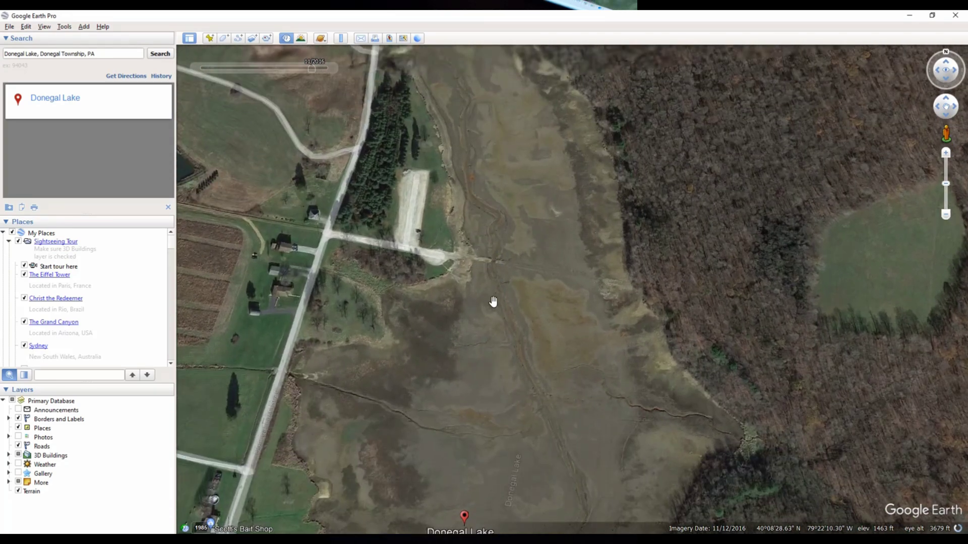
double_click(487, 272)
double_click(501, 267)
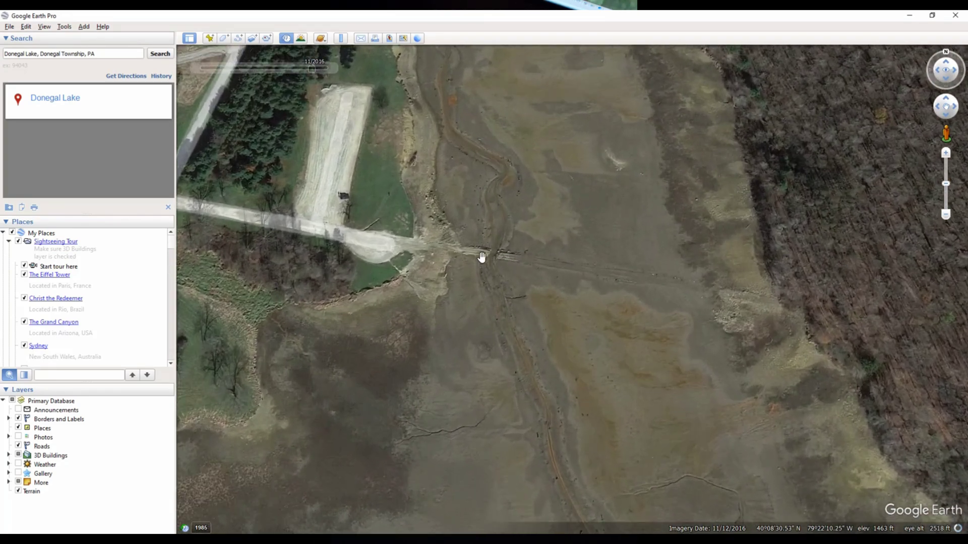
mouse_move(306, 70)
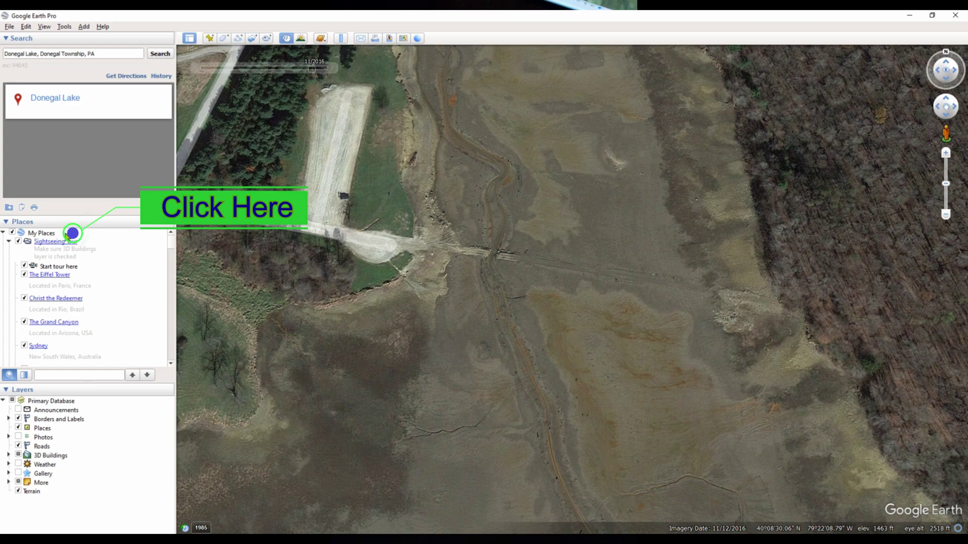
right_click(65, 235)
Create a 'donegal lake' folder in My Places and start a new placemark.
mouse_move(78, 238)
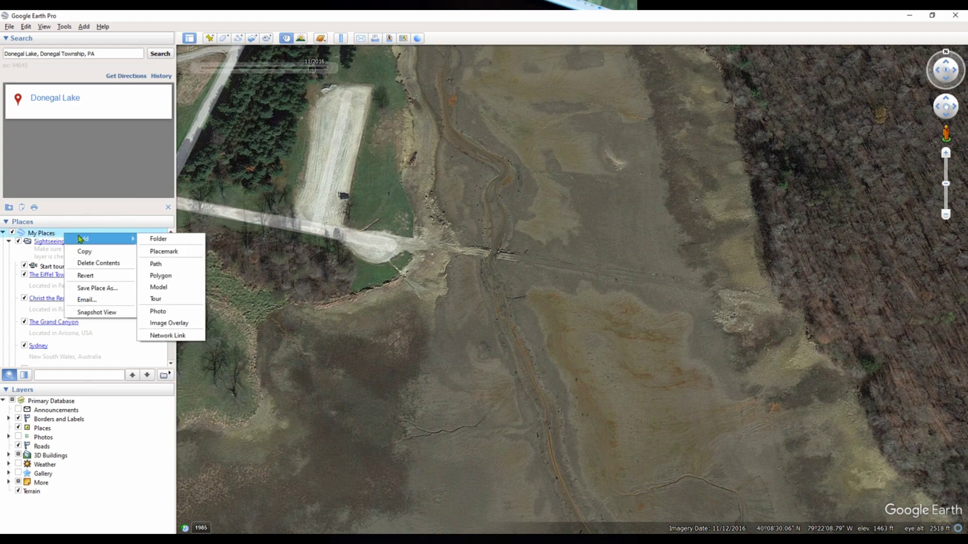
left_click(165, 240)
left_click(94, 65)
key("ctrl+a")
key("BackSpace")
type("donegal")
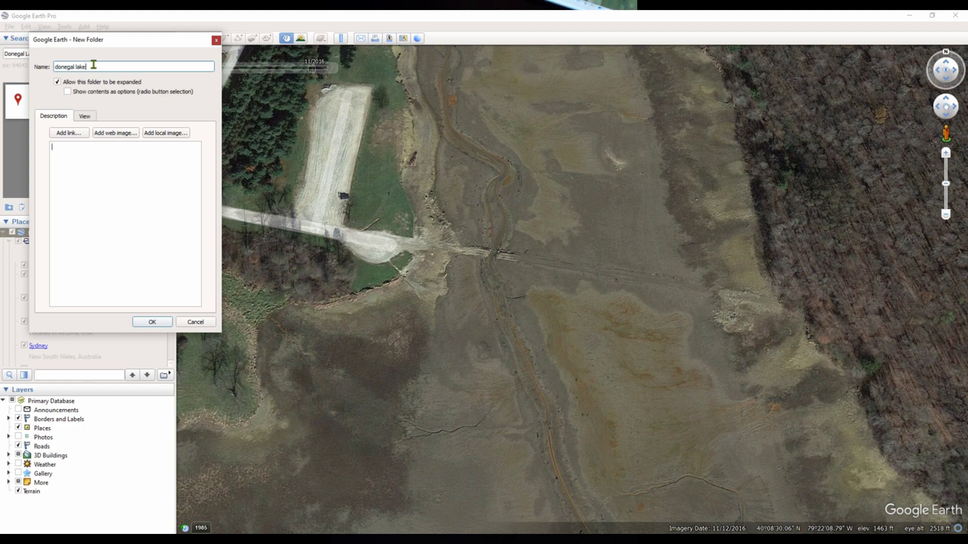
left_click(164, 325)
scroll(63, 355, "down", 1)
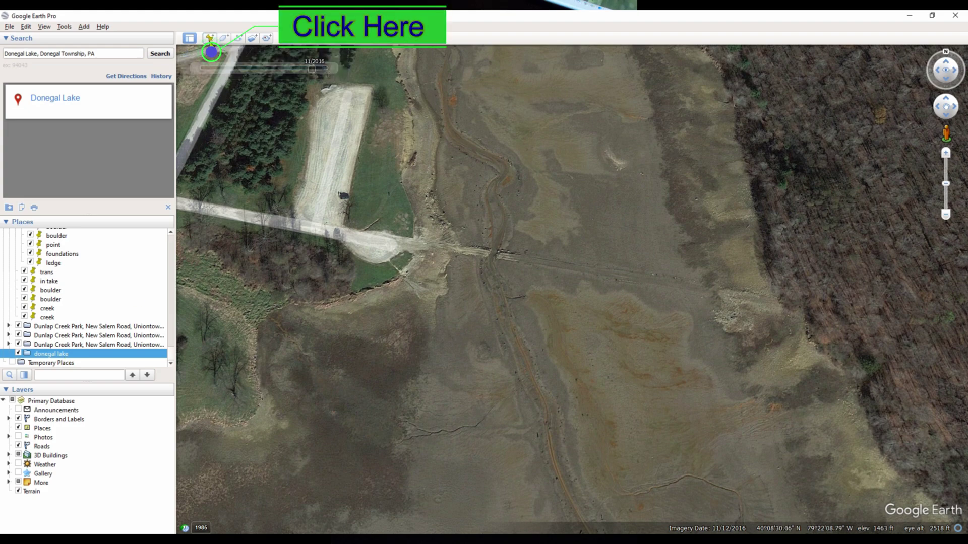
left_click(208, 39)
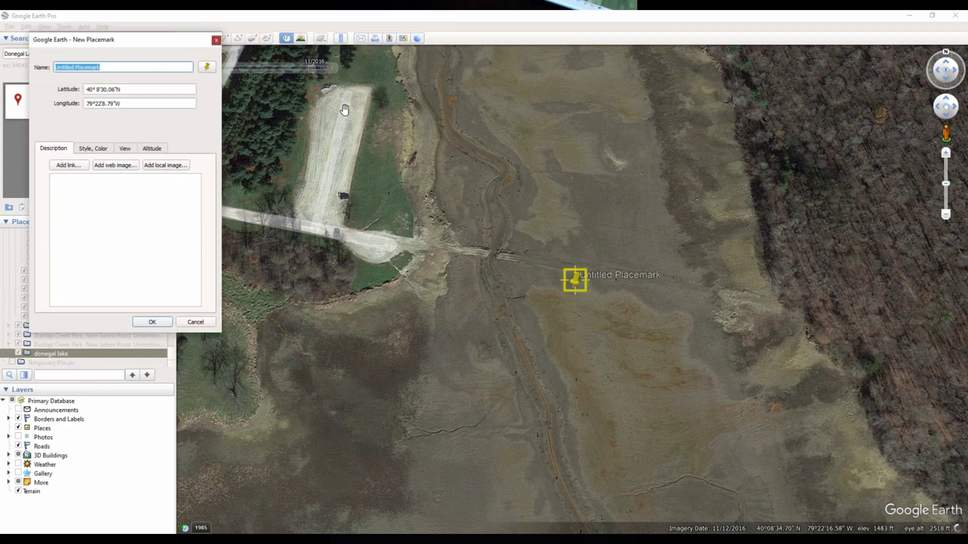
Place the first placemark on the road crossing the creek and name it 'road'.
left_click_drag(576, 283, 484, 258)
scroll(483, 259, "up", 2)
scroll(482, 260, "up", 3)
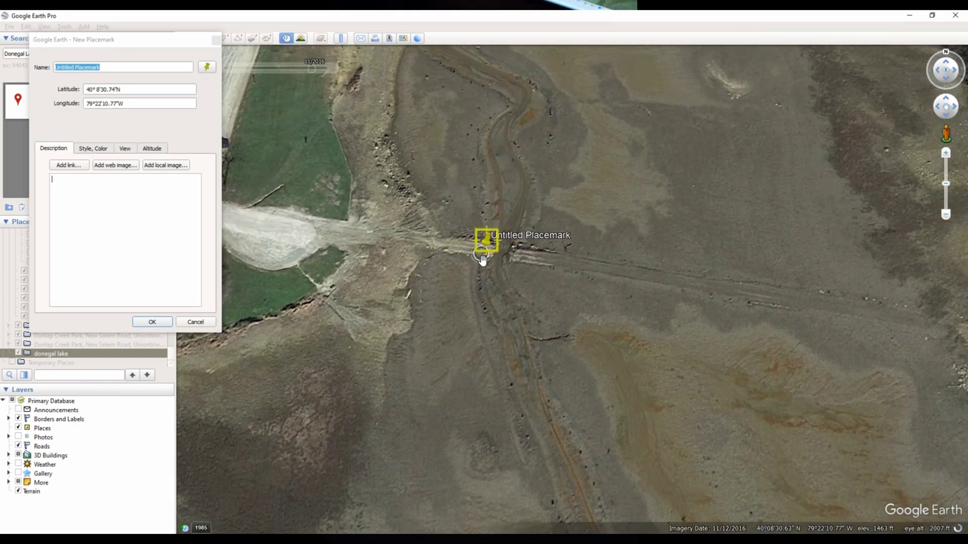
scroll(482, 259, "down", 1)
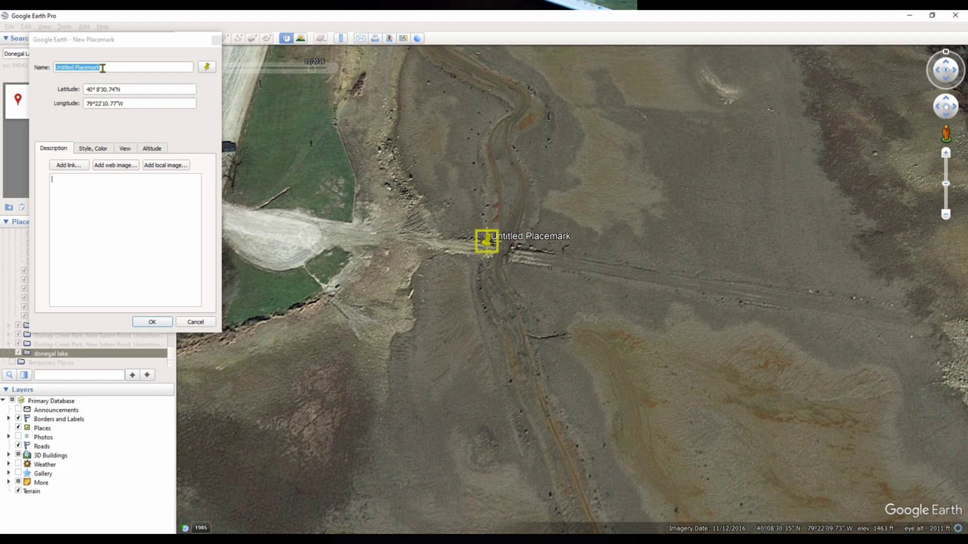
type("road")
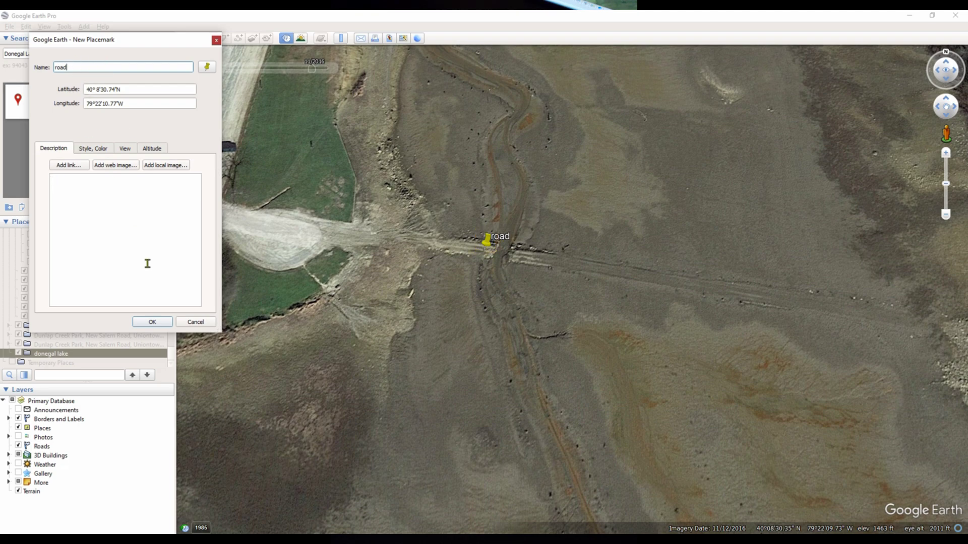
left_click(151, 321)
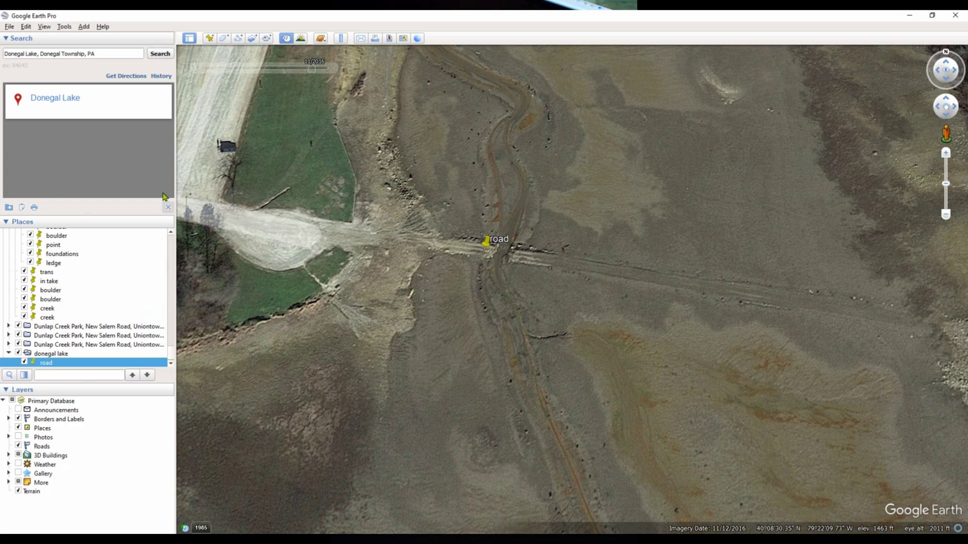
Add a second placemark named 'road' beside the first.
left_click(209, 38)
left_click_drag(574, 287, 524, 250)
left_click(119, 67)
type("road")
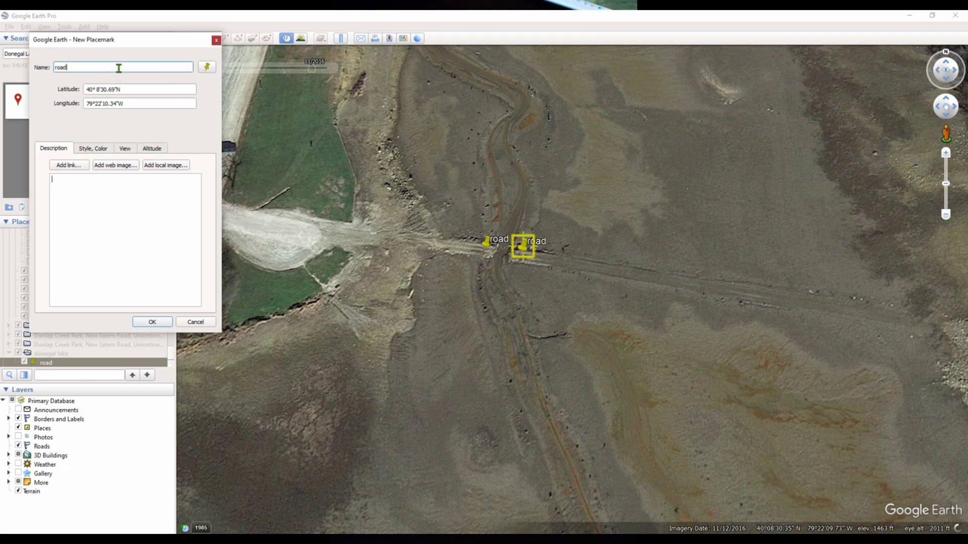
left_click(151, 321)
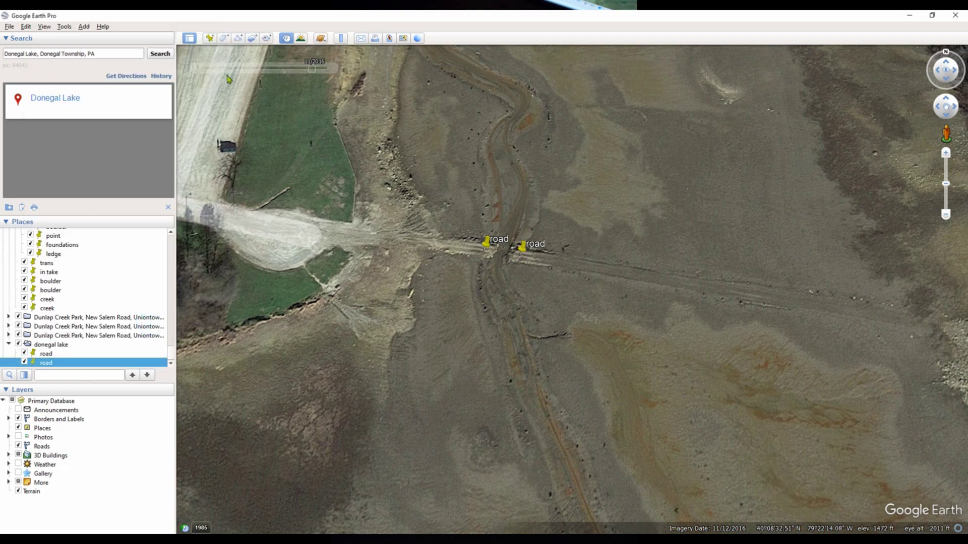
Add a third placemark on the road named 'bridge'.
left_click(211, 39)
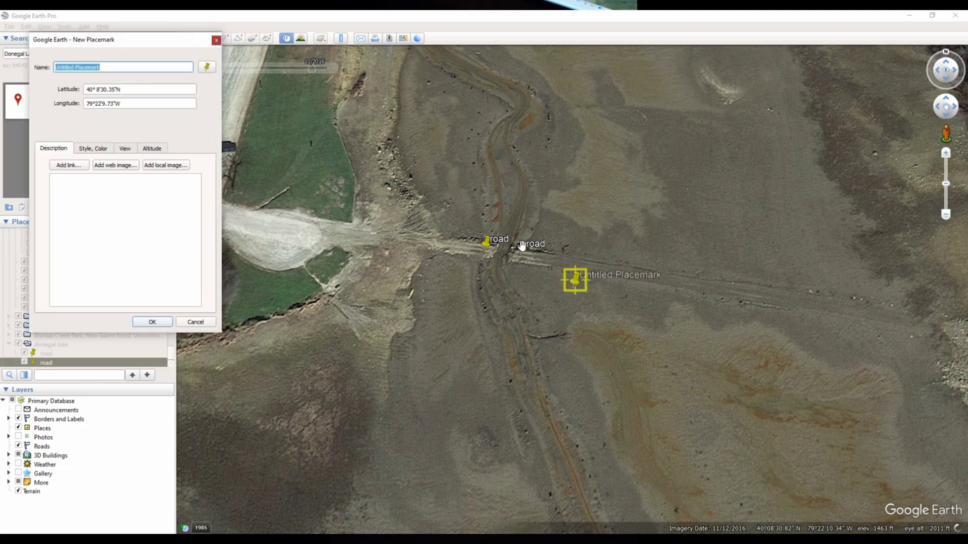
left_click_drag(574, 290, 516, 243)
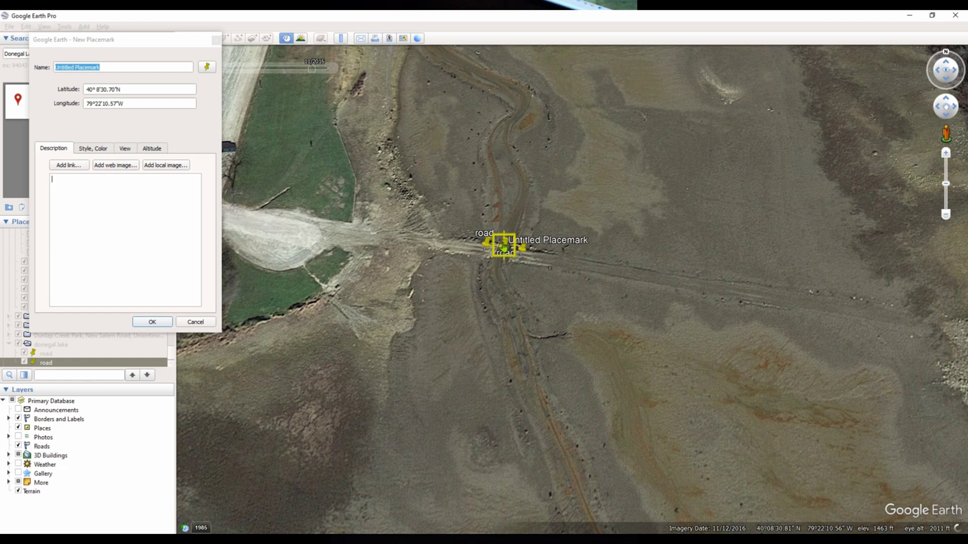
left_click(106, 66)
type("bridge")
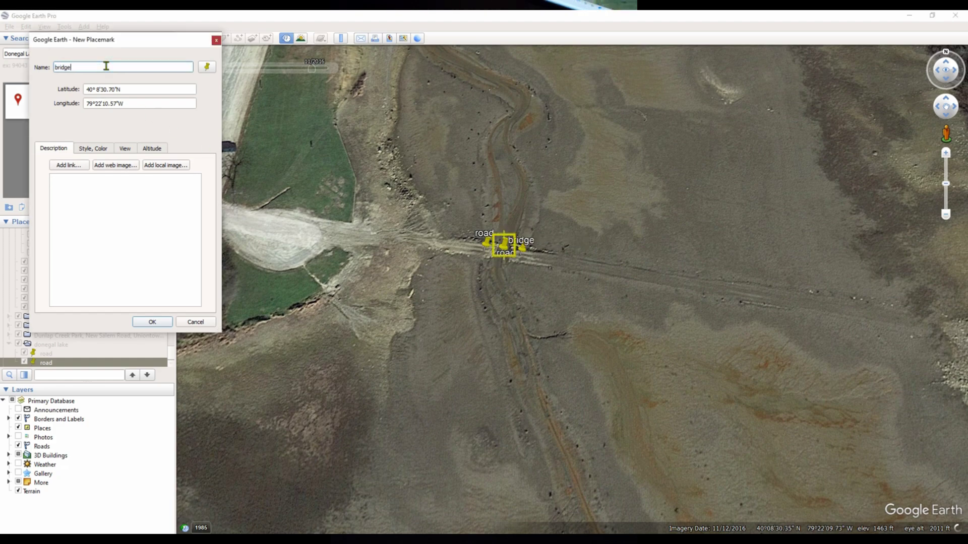
left_click(144, 323)
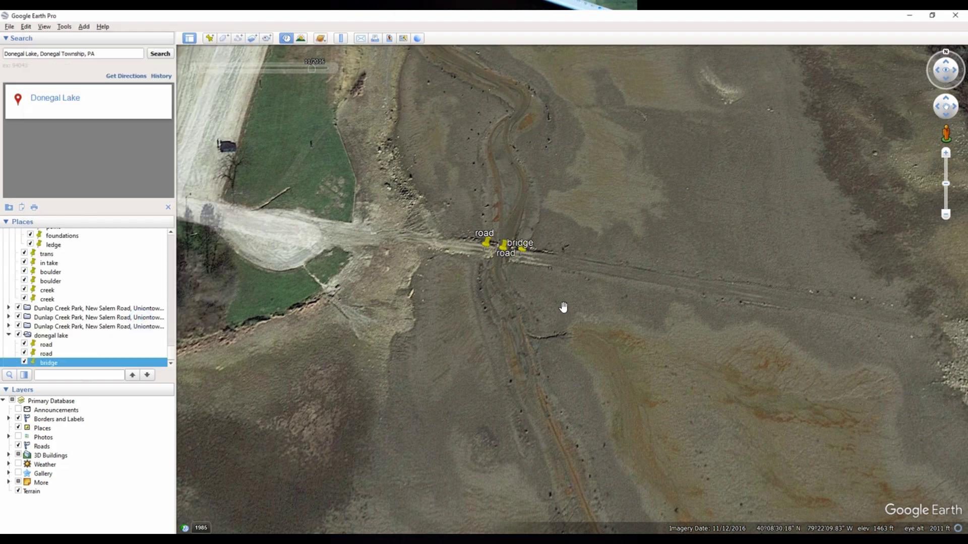
Pan the map to show the road running east of the bridge placemark.
left_click_drag(610, 292, 524, 352)
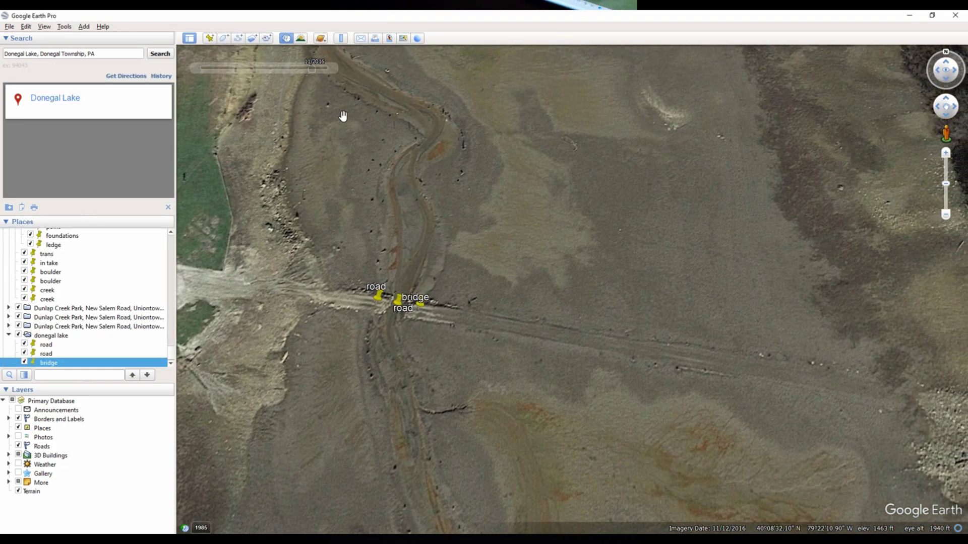
Draw a twelve-point path along the old road eastward from the bridge.
left_click(238, 39)
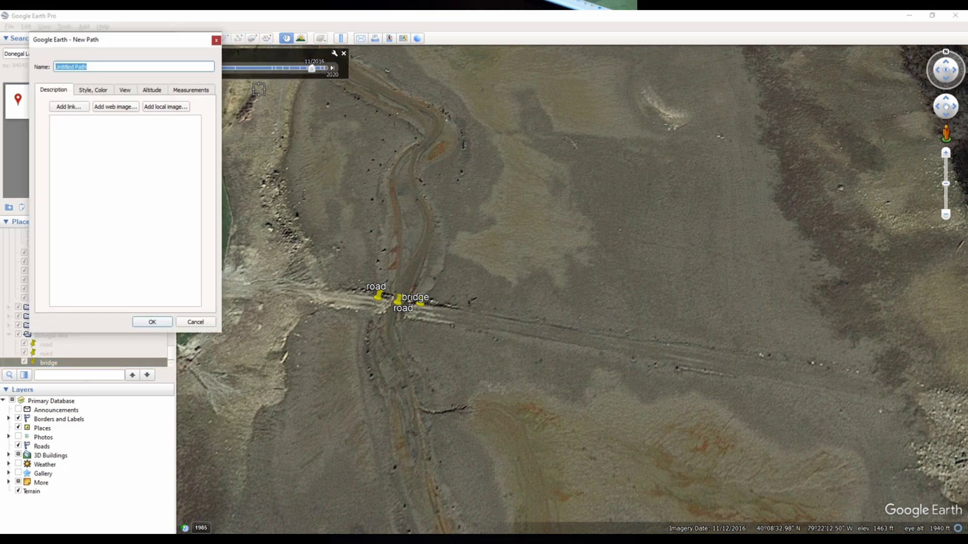
left_click(321, 293)
left_click(357, 301)
left_click(414, 311)
left_click(451, 317)
left_click(510, 328)
left_click(572, 341)
left_click(640, 349)
left_click(743, 371)
left_click(756, 370)
left_click(812, 379)
left_click(878, 393)
left_click(894, 391)
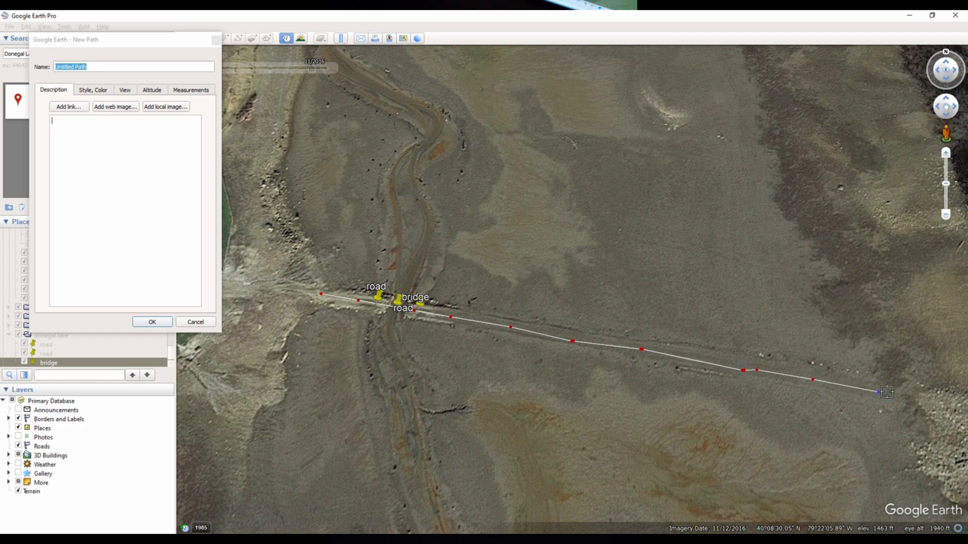
Name the path 'road bed' and save it.
left_click(91, 66)
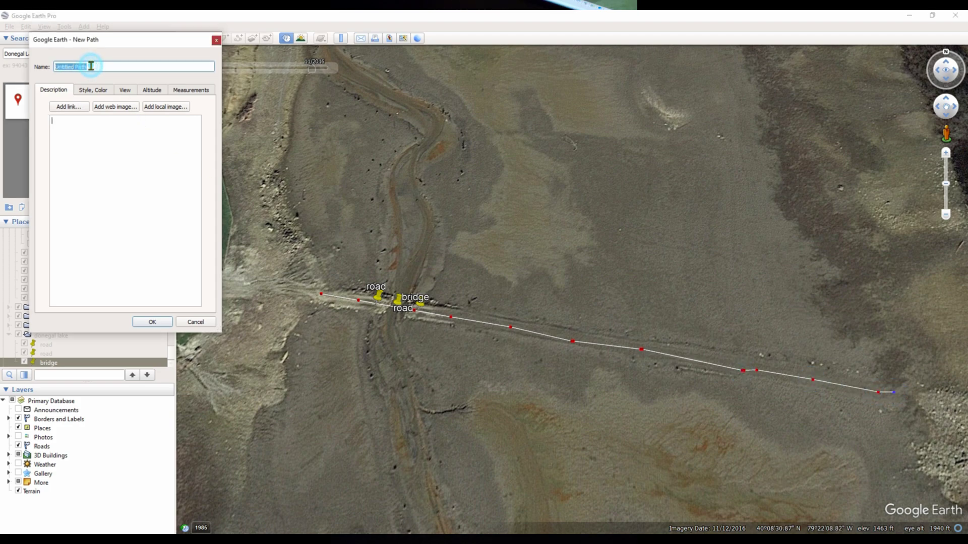
type("road bed")
left_click(150, 321)
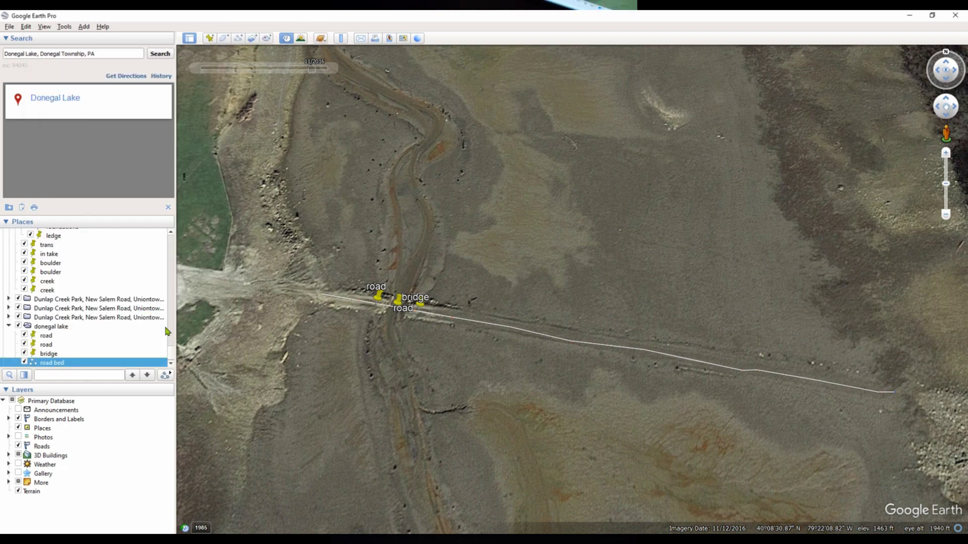
Pan and zoom out until the whole road bed path and placemarks show, then select the donegal lake folder.
left_click_drag(708, 361, 609, 353)
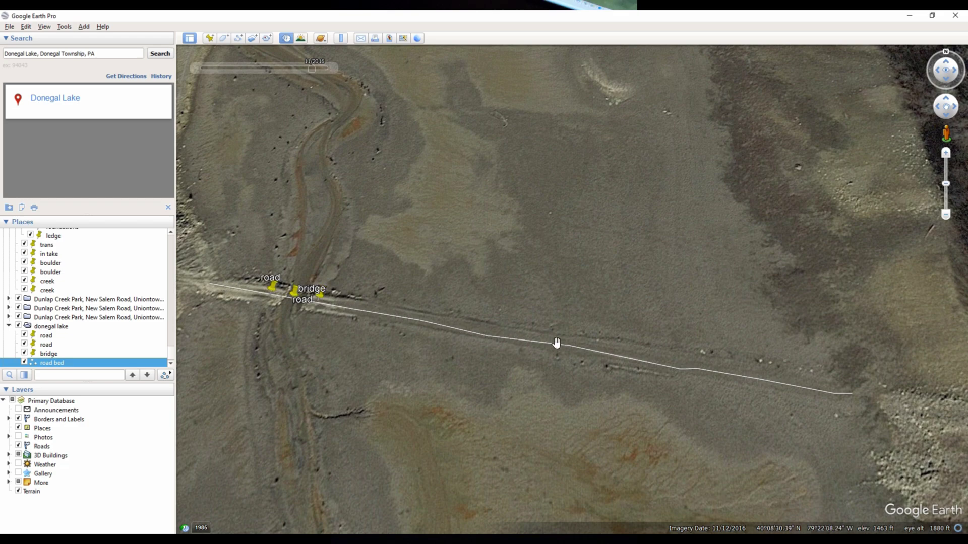
scroll(665, 370, "down", 2)
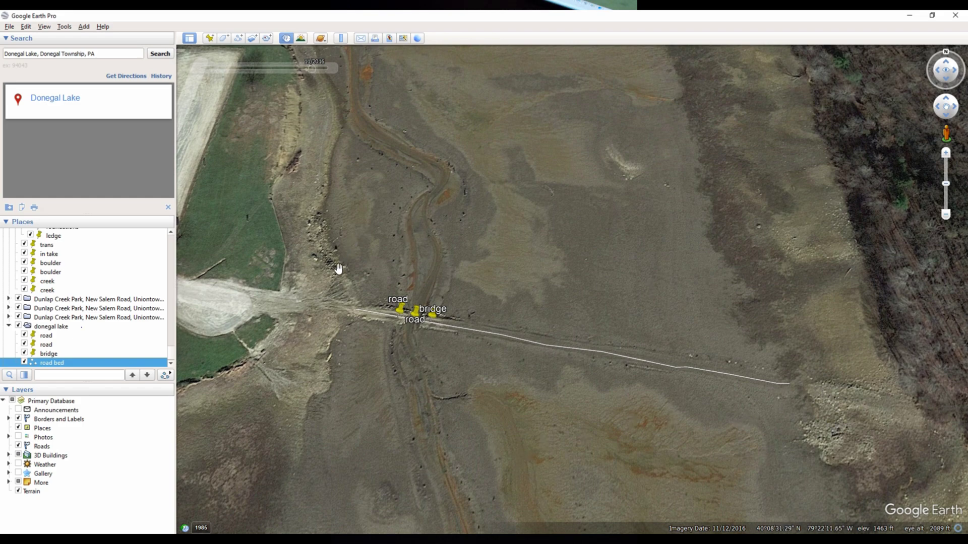
left_click(62, 327)
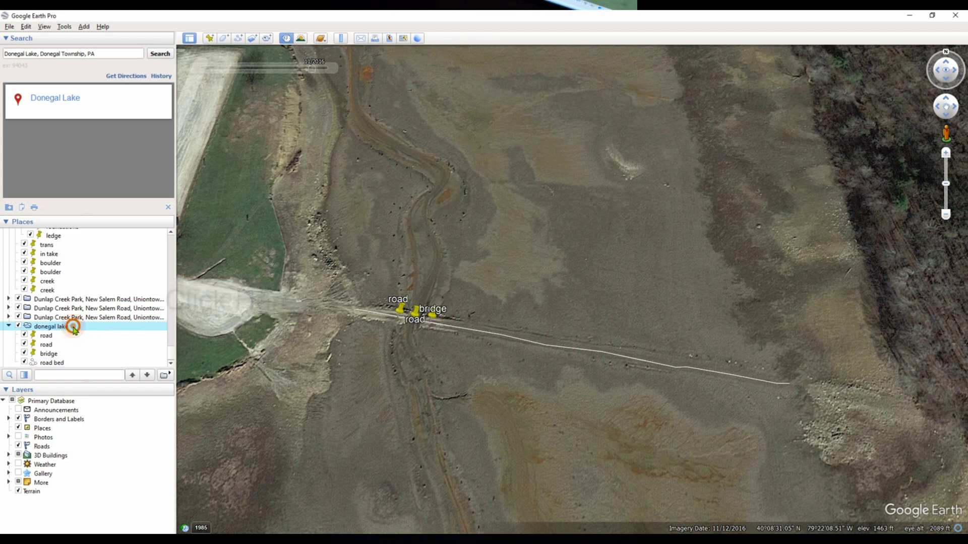
Start saving the donegal lake folder and create a new Desktop folder named kml.
right_click(75, 328)
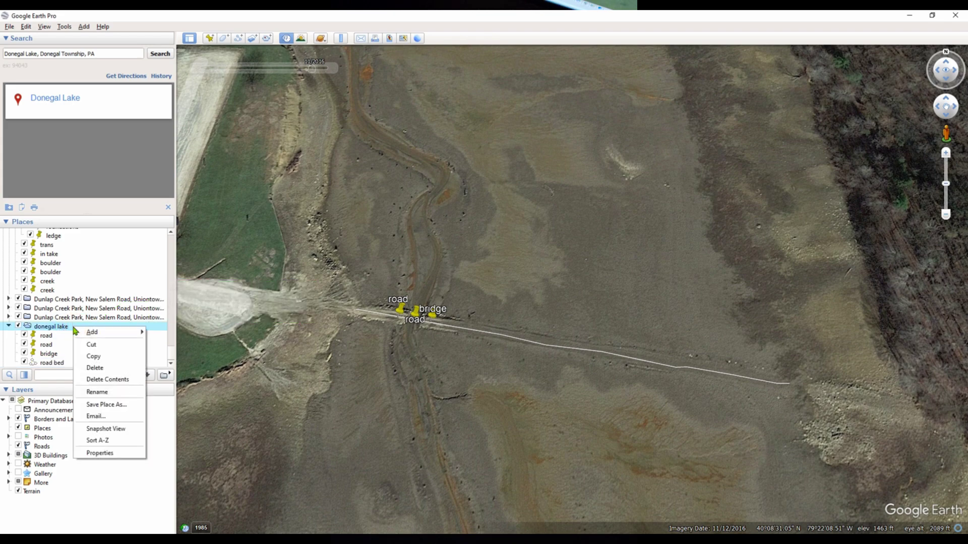
left_click(128, 407)
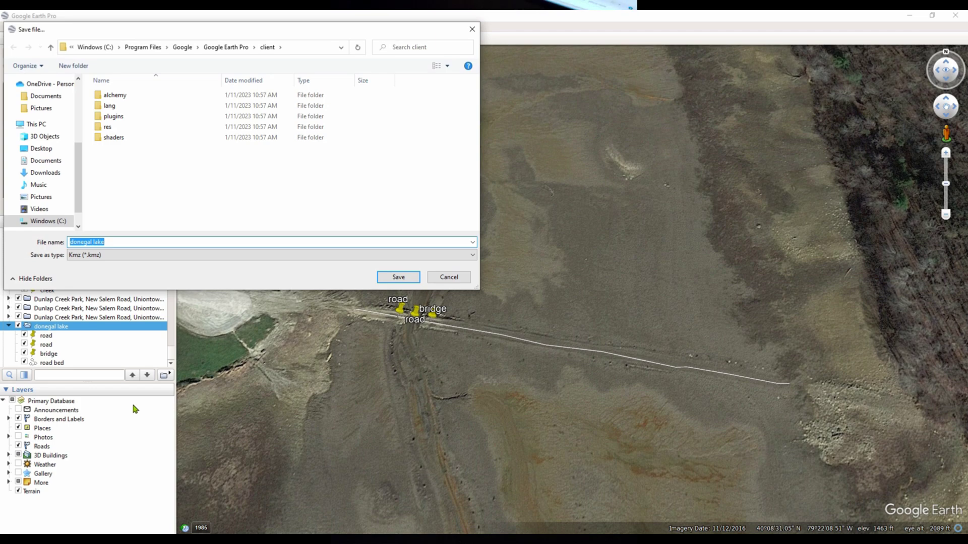
scroll(41, 159, "up", 4)
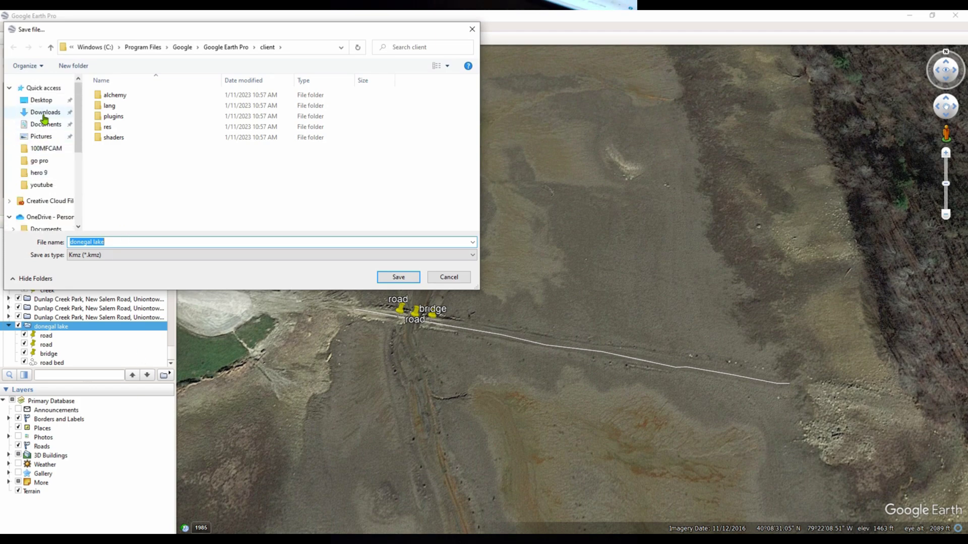
left_click(41, 101)
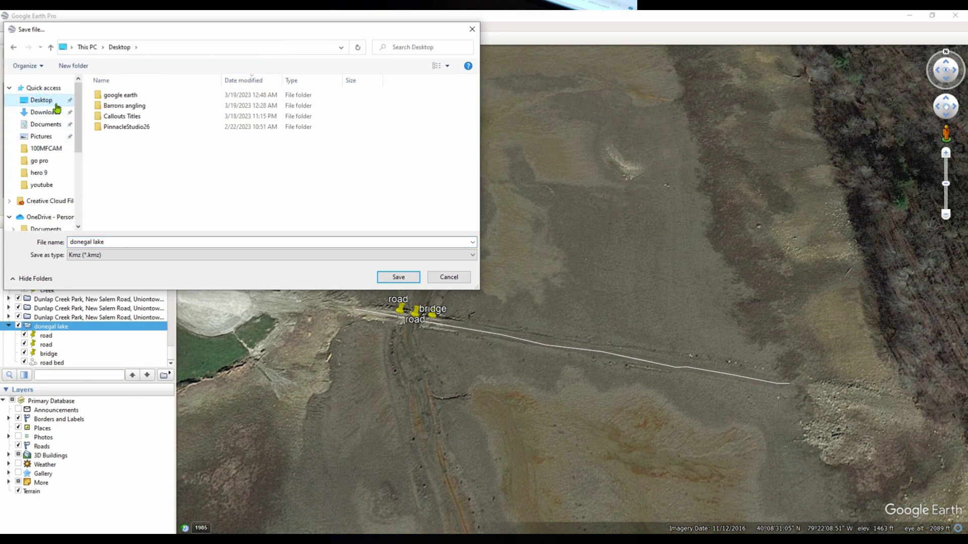
right_click(160, 156)
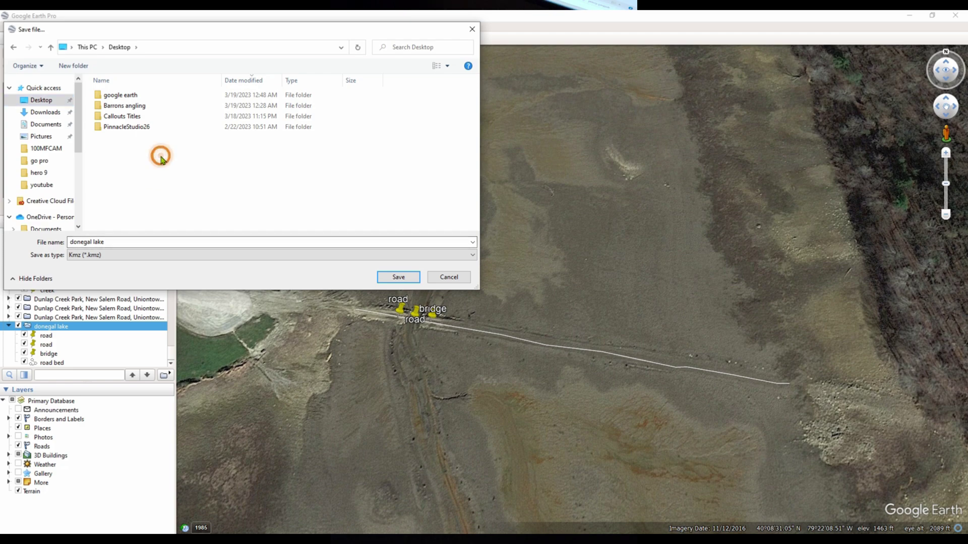
mouse_move(201, 263)
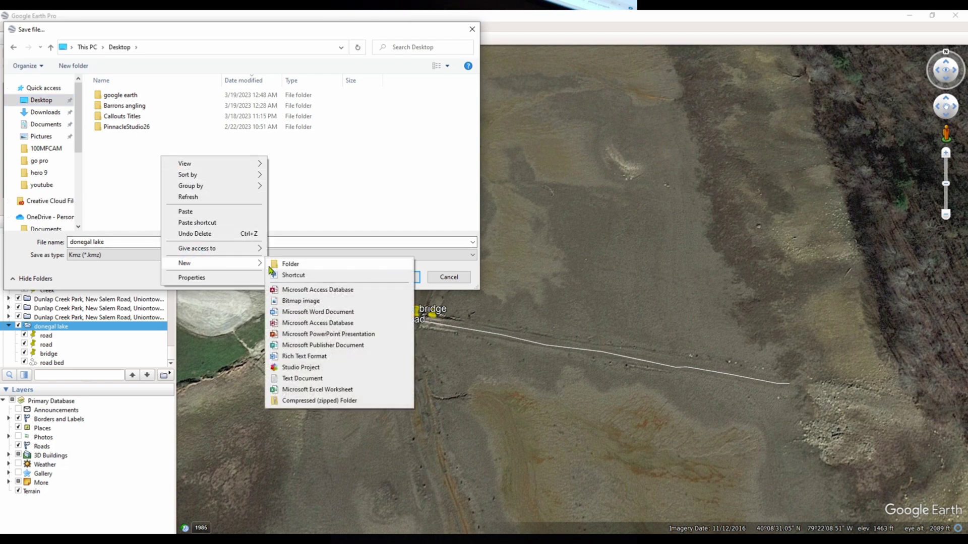
left_click(291, 264)
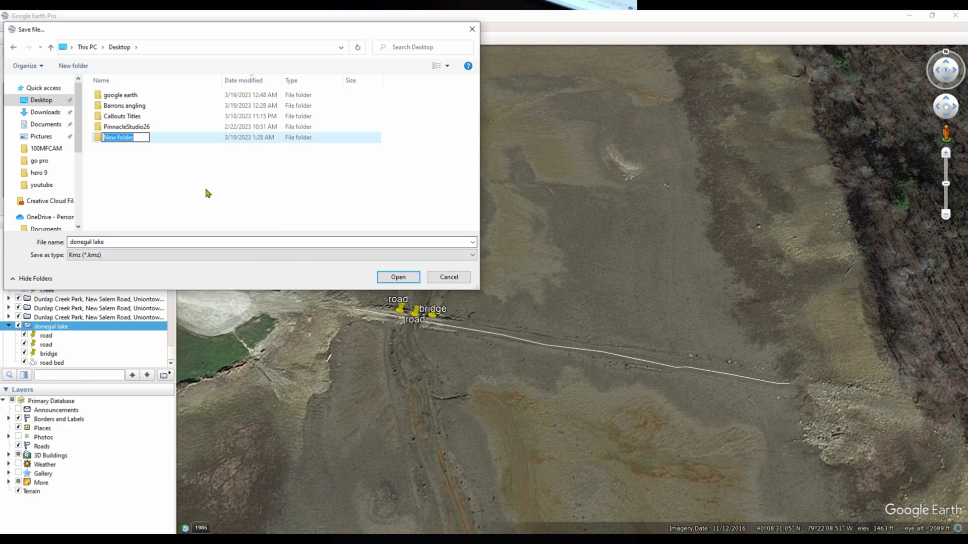
type("kml")
Save donegal lake as Kml (*.kml) inside the new kml folder.
left_click(121, 258)
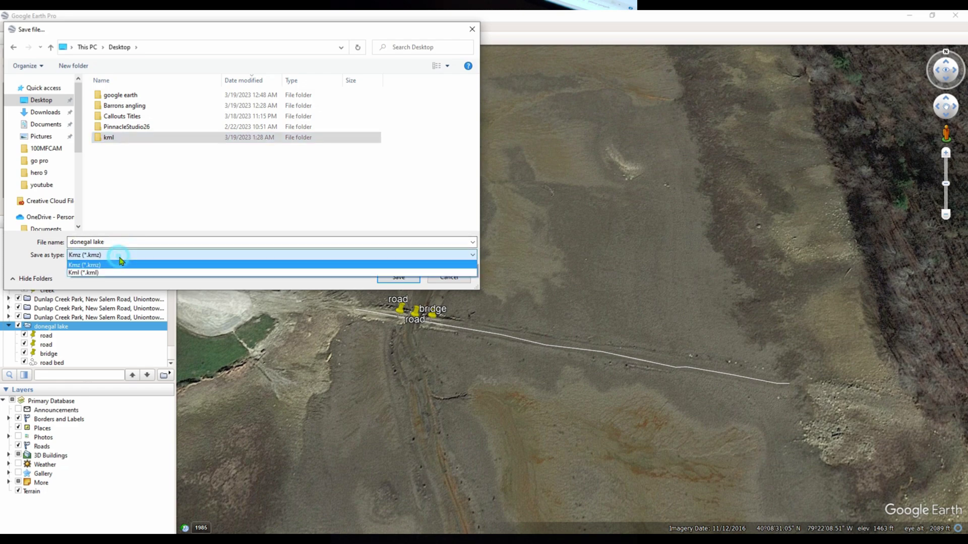
left_click(104, 273)
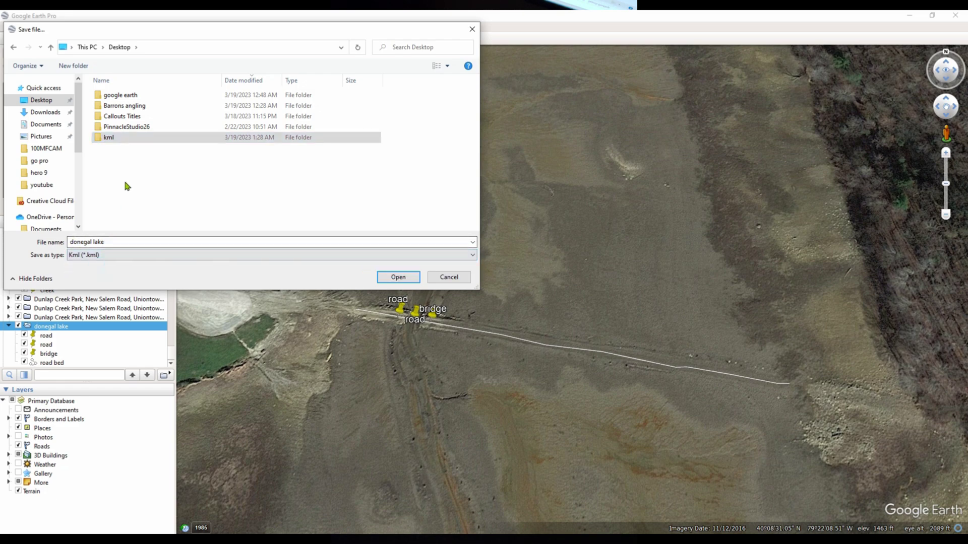
double_click(130, 138)
left_click(398, 277)
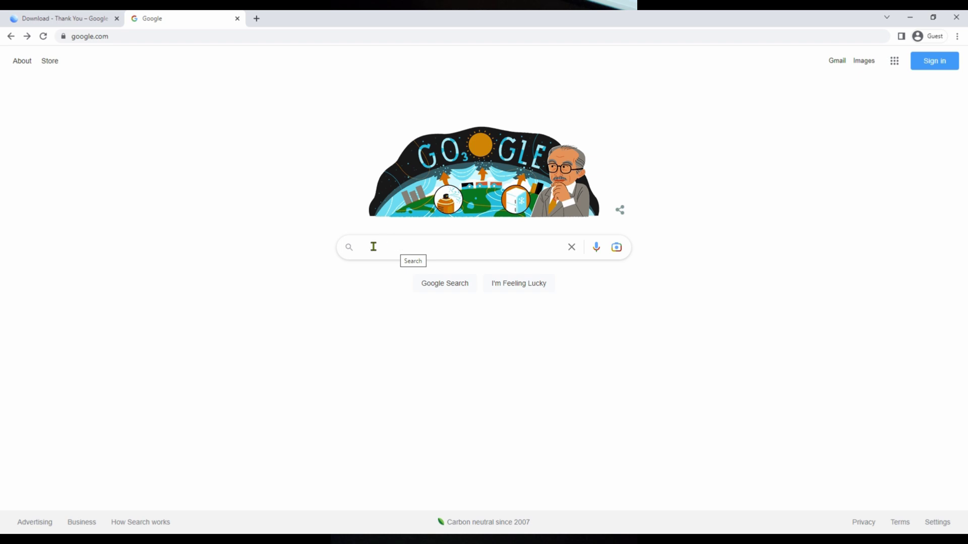
Search Google for 'kml to gpx' and open the GPS Visualizer conversion result.
left_click(374, 246)
type("kml")
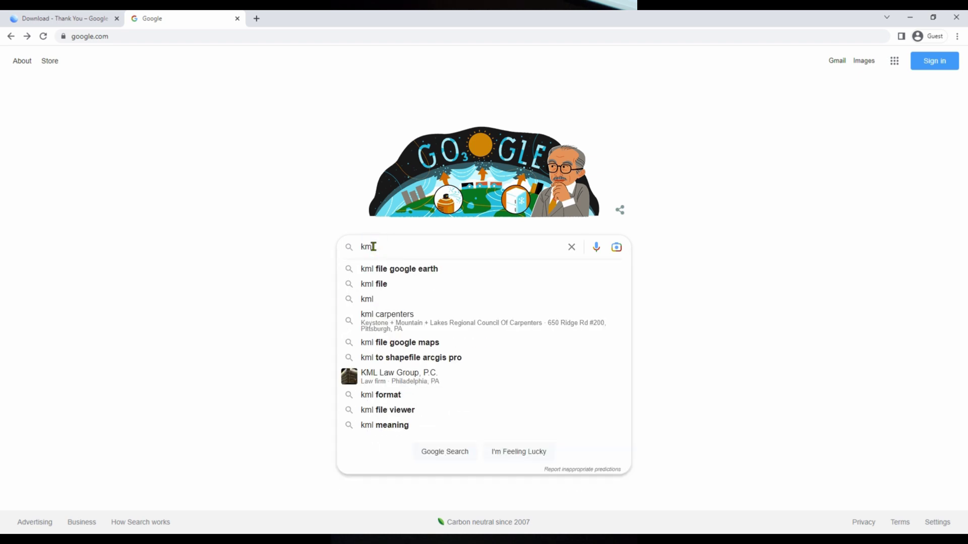
type(" to gpx")
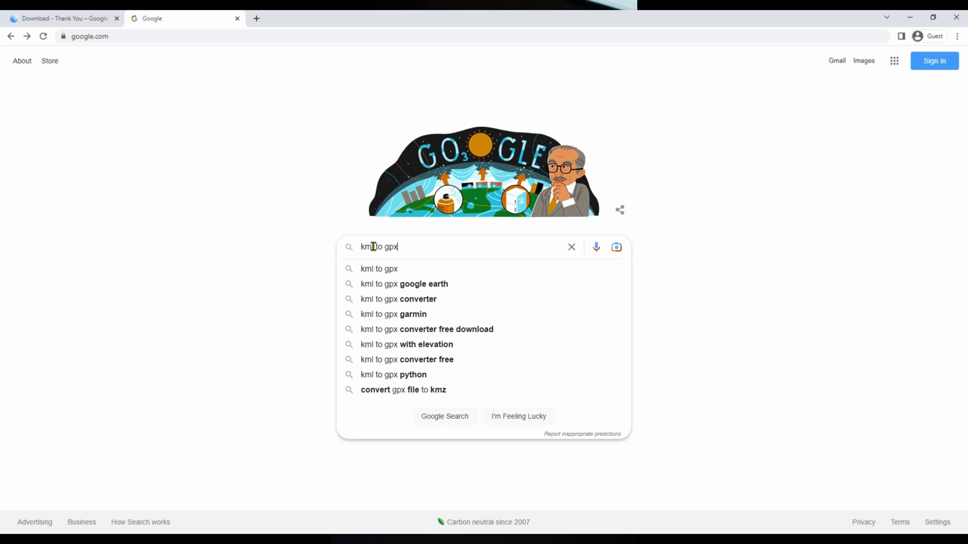
key("Return")
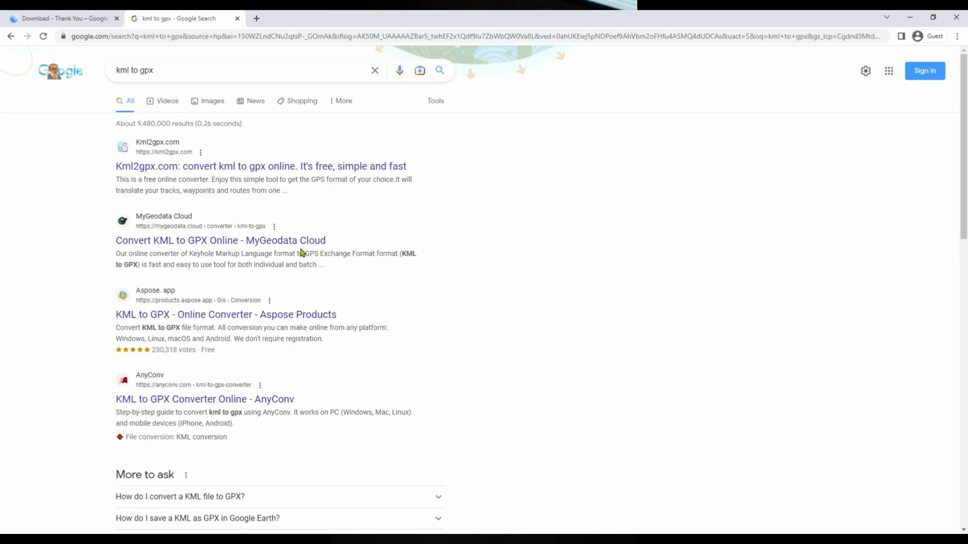
scroll(184, 301, "down", 1)
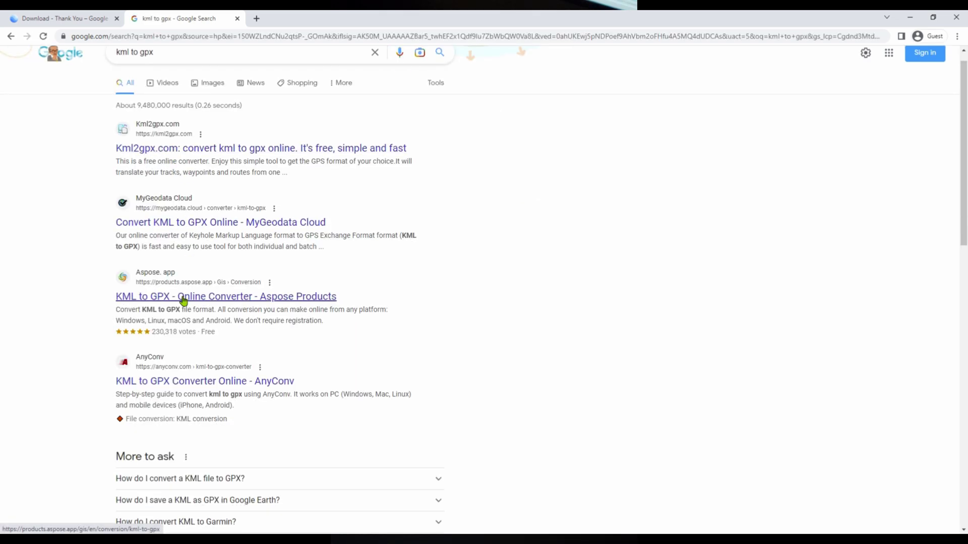
scroll(184, 301, "down", 5)
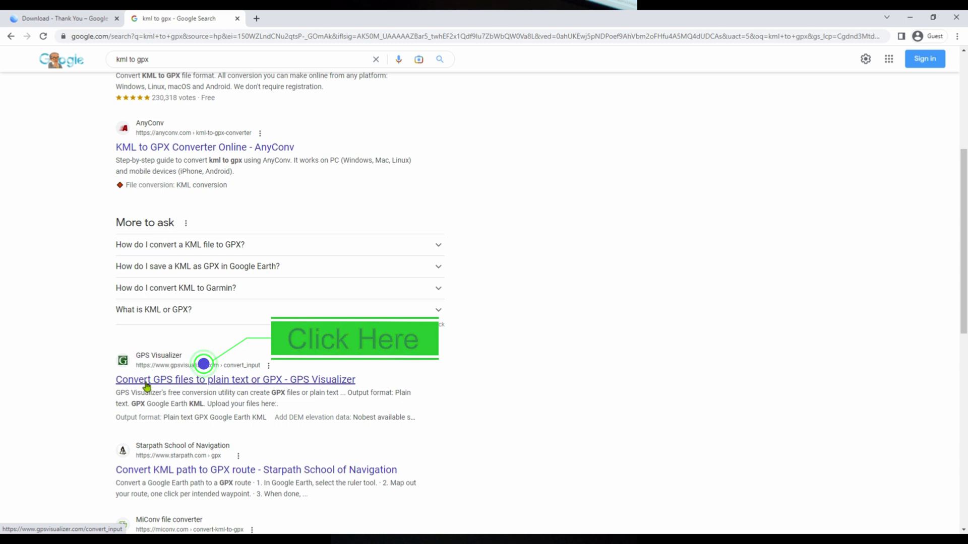
left_click(230, 382)
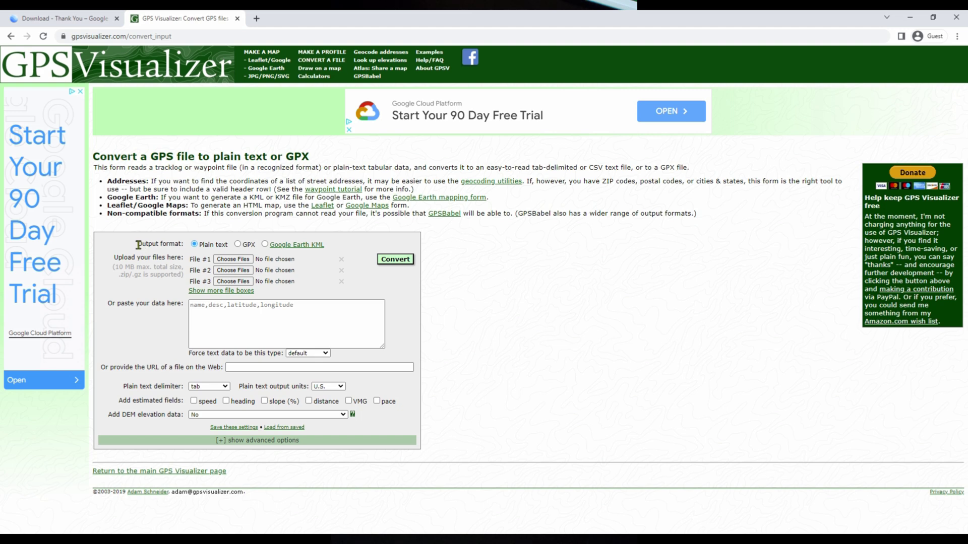
Upload donegal lake.kml to GPS Visualizer with GPX output selected and convert it.
left_click(238, 245)
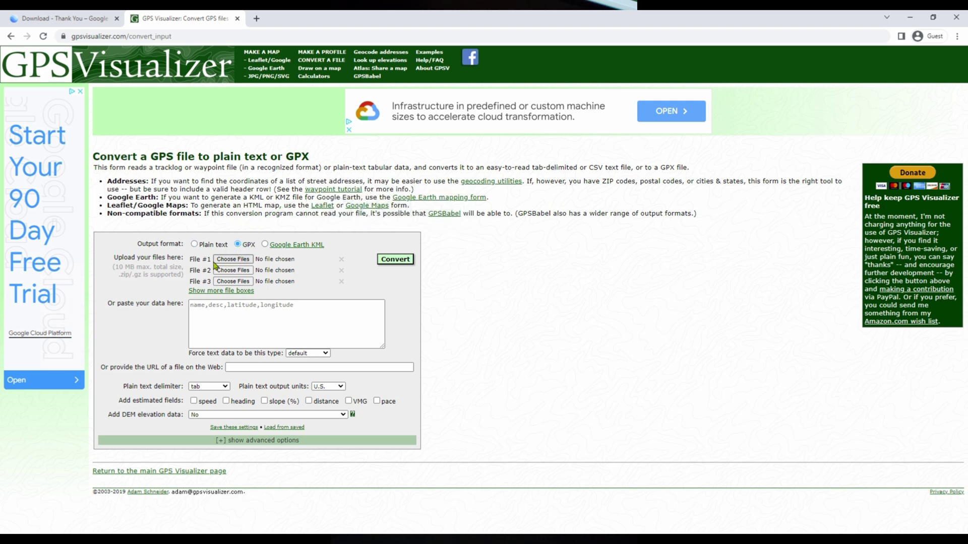
left_click(242, 260)
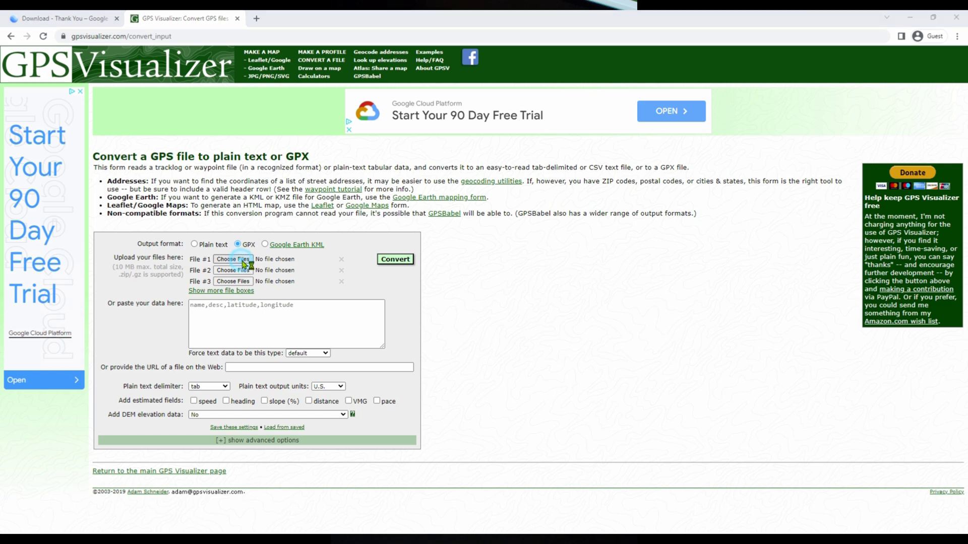
left_click(119, 83)
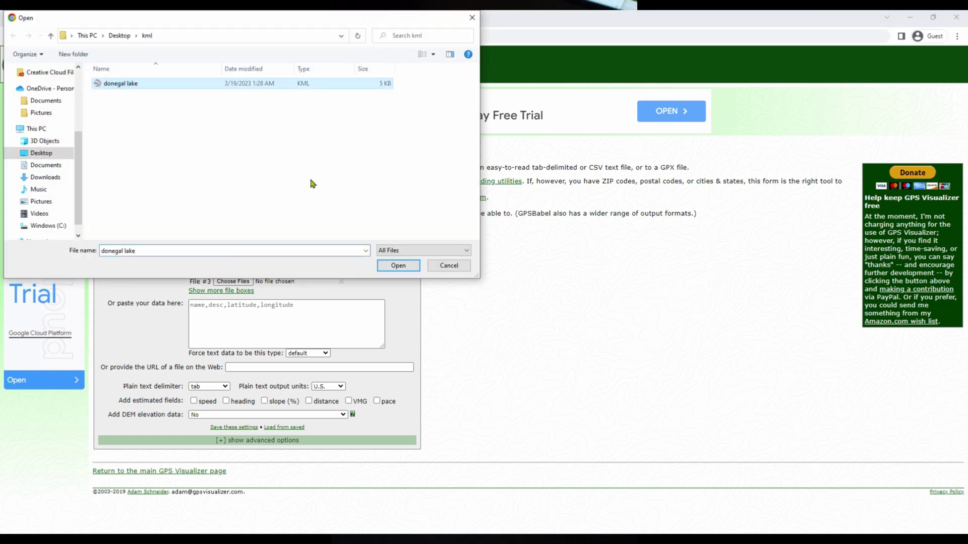
left_click(398, 266)
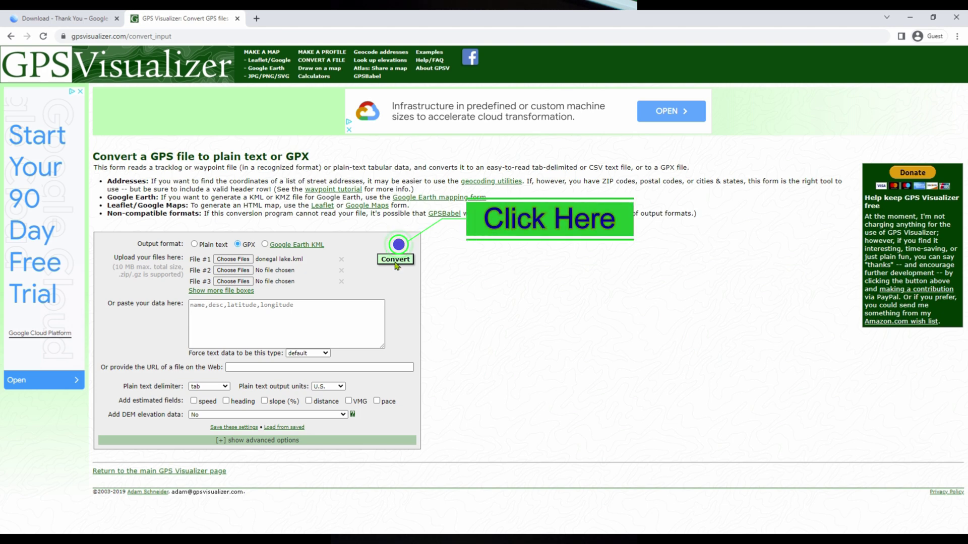
left_click(395, 260)
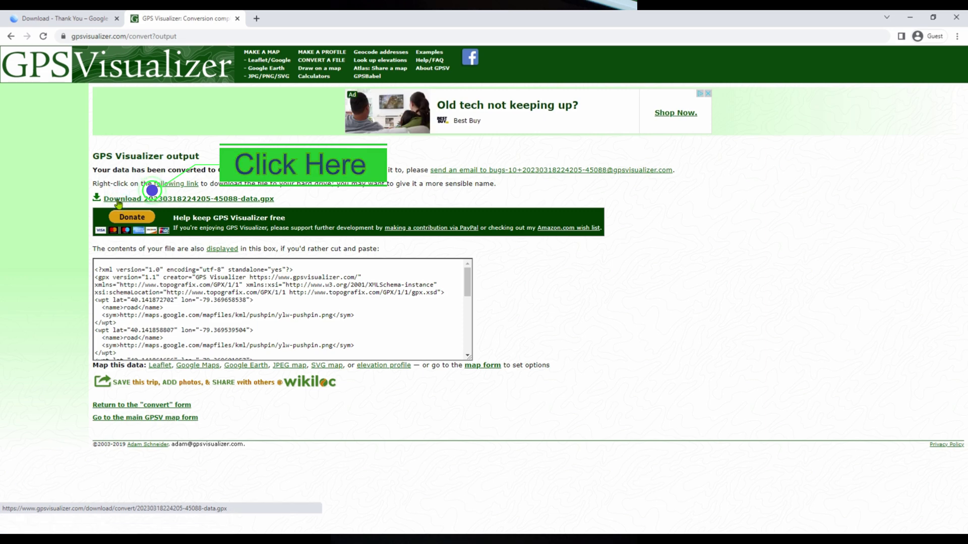
Download the converted GPX file and show it in the Downloads folder.
left_click(118, 200)
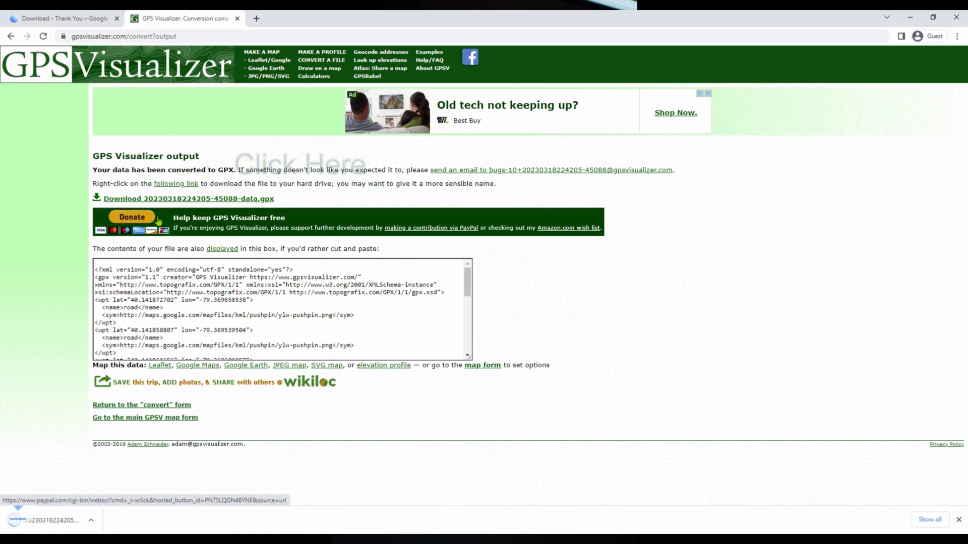
left_click(959, 520)
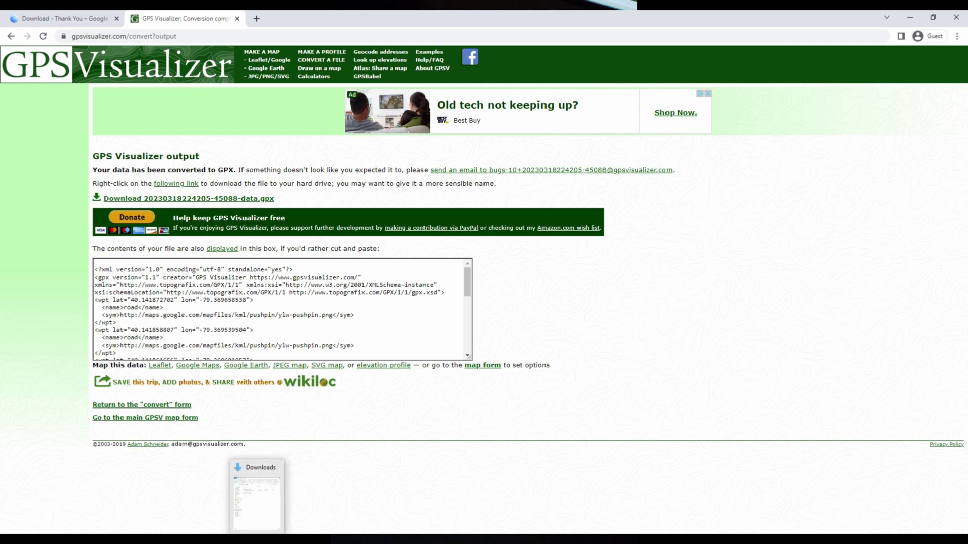
left_click(258, 491)
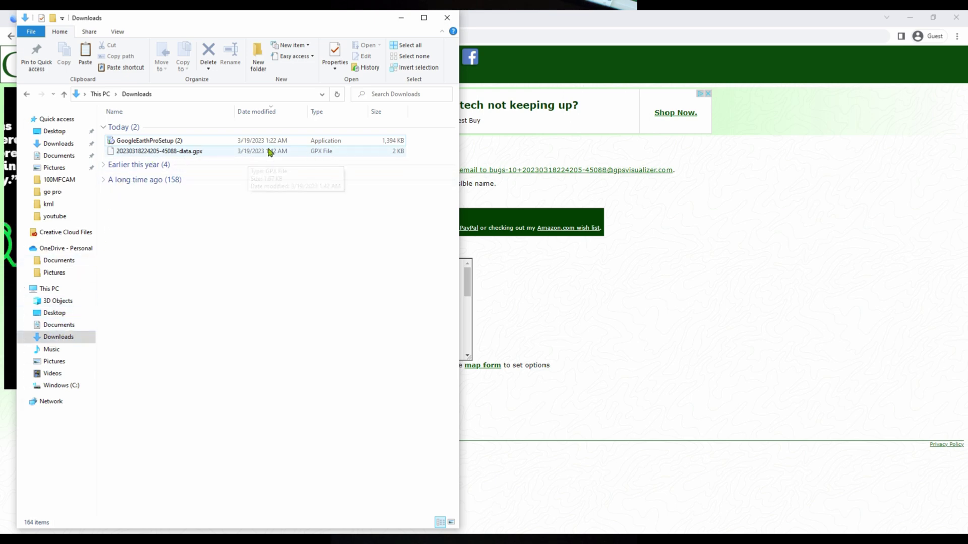
right_click(131, 153)
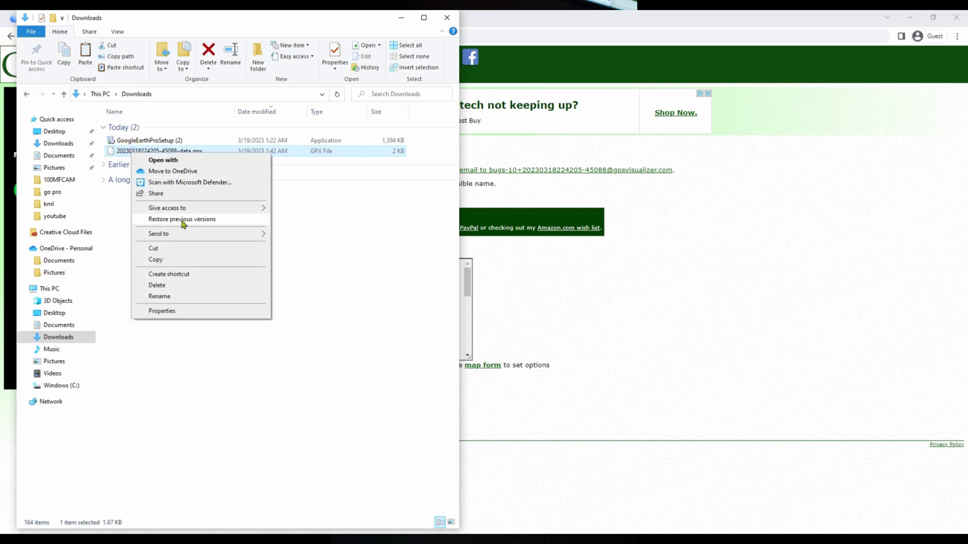
left_click(160, 297)
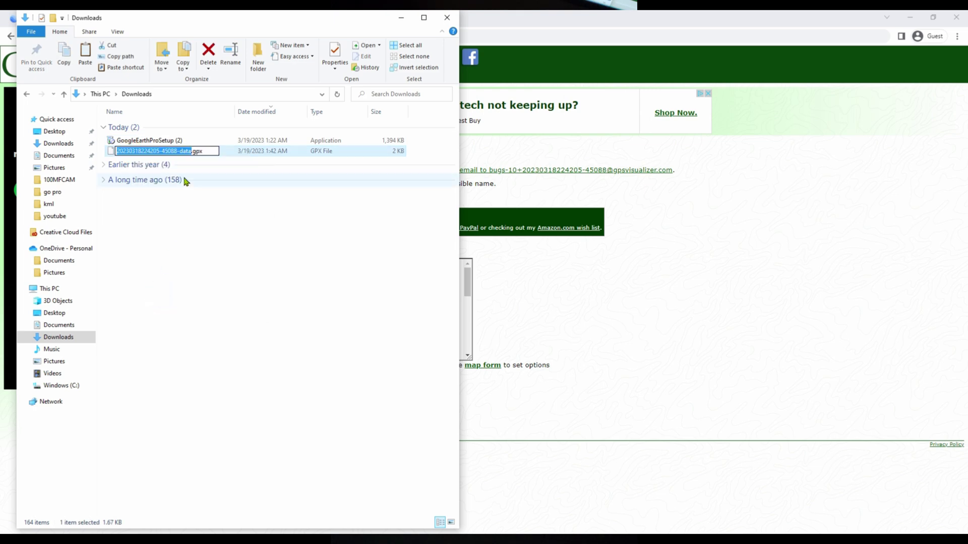
key("BackSpace")
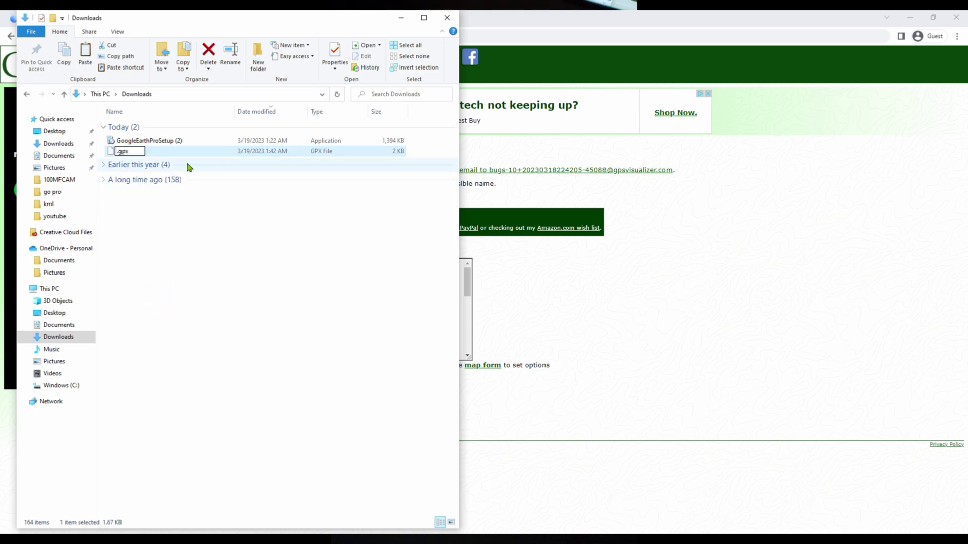
type("donegal lake")
left_click(193, 230)
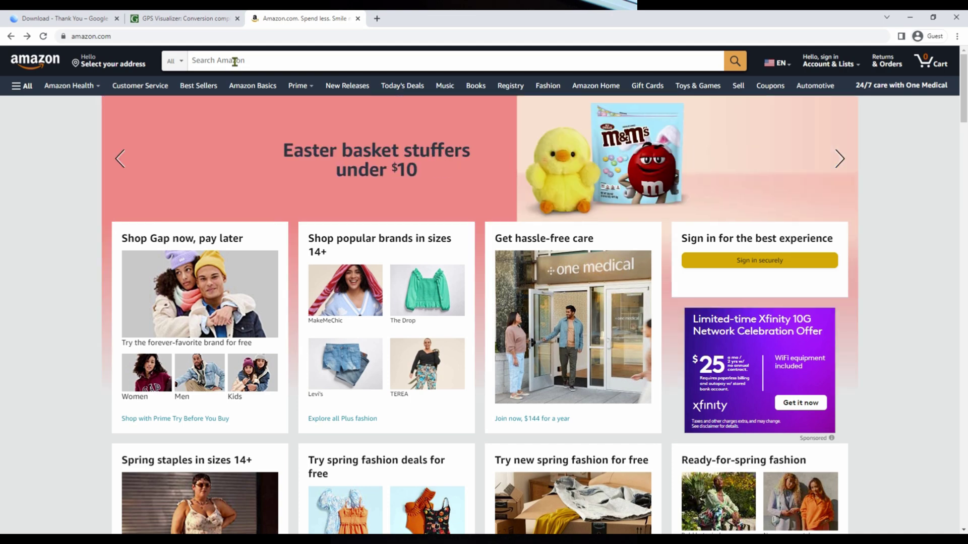
Search Amazon for '32 mirco sd ca' and open the SanDisk Ultra 32GB listing.
left_click(235, 61)
type("32 mirco sd card")
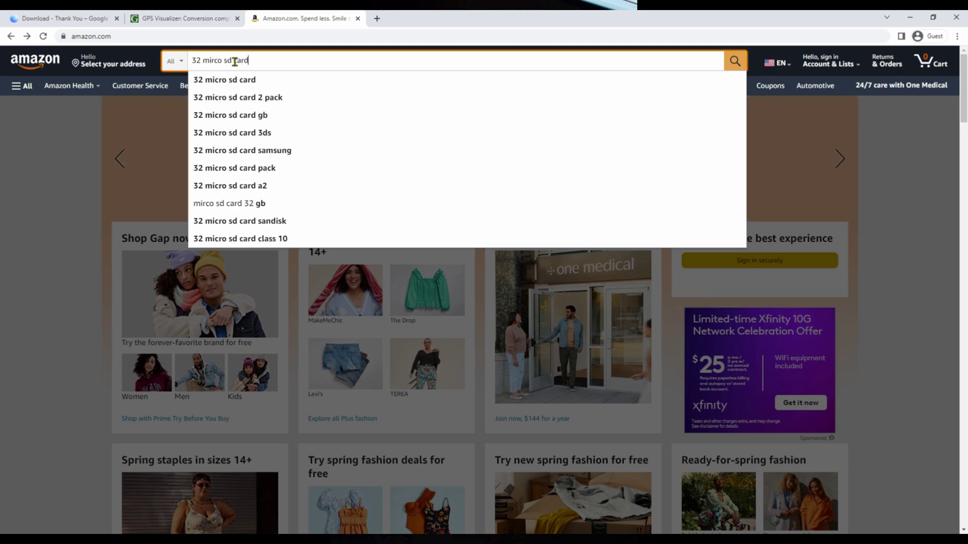
key("Return")
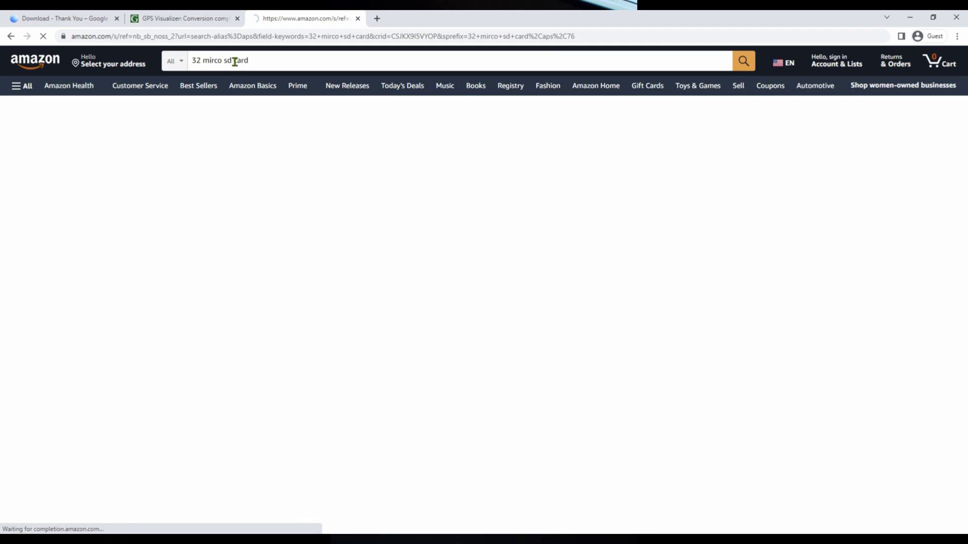
scroll(331, 271, "down", 8)
left_click(255, 366)
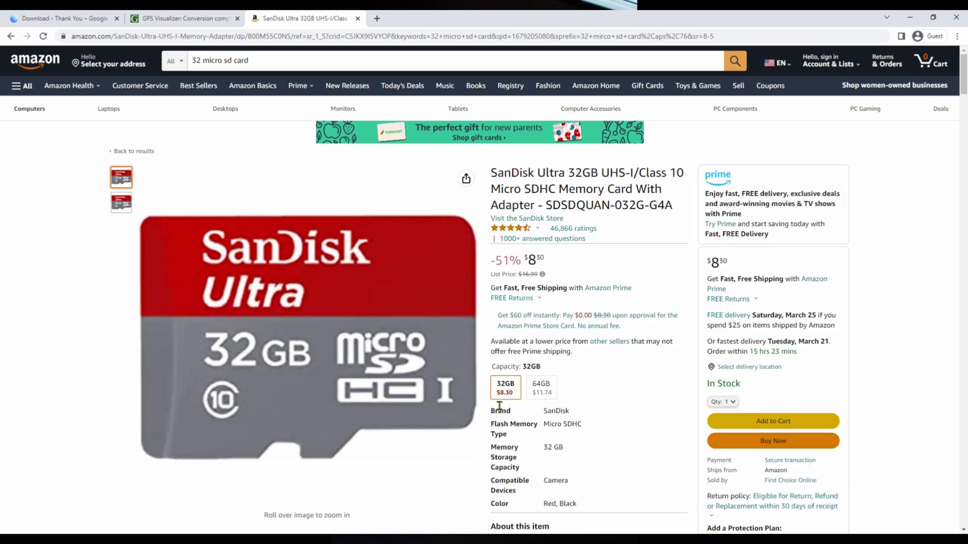
Compare the 64GB and 32GB capacities, then return to the Google Earth thank-you tab.
left_click(533, 392)
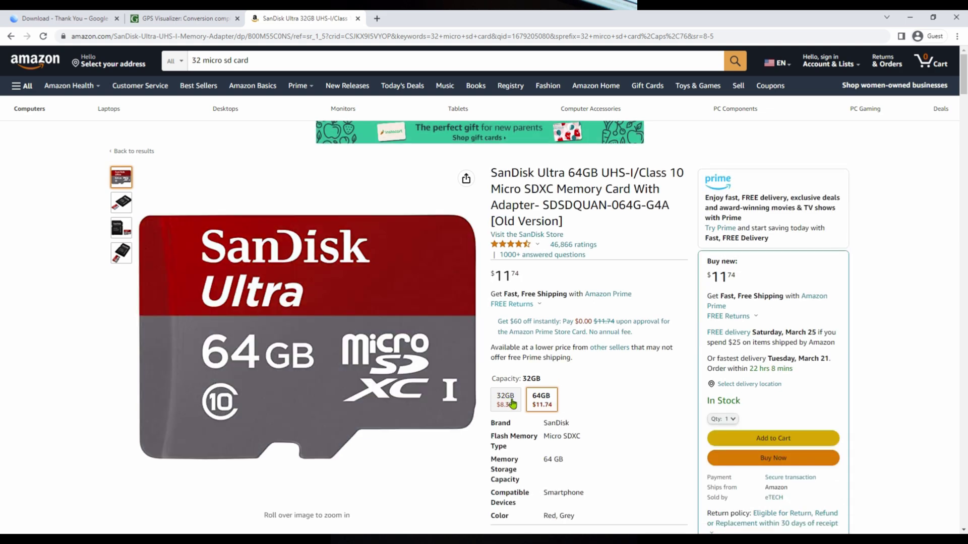
left_click(514, 407)
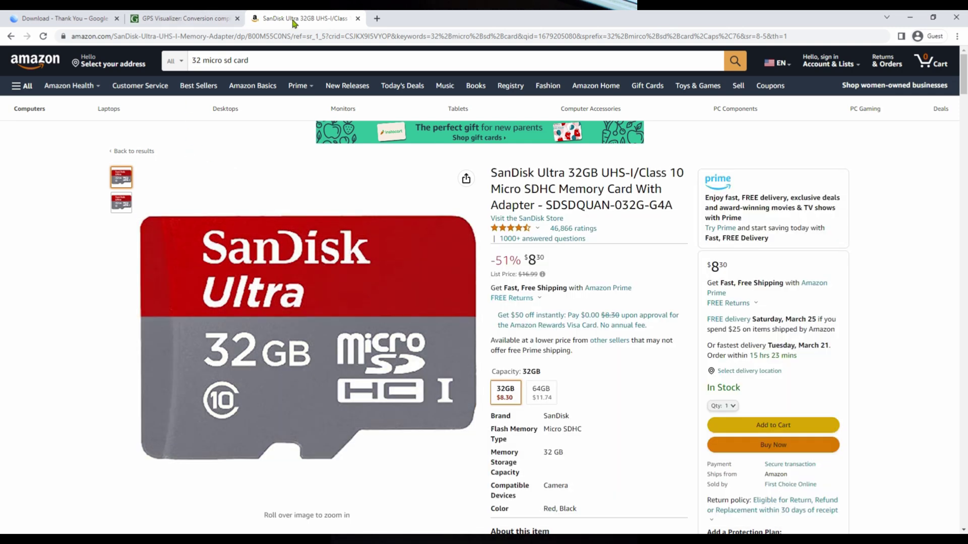
left_click(205, 20)
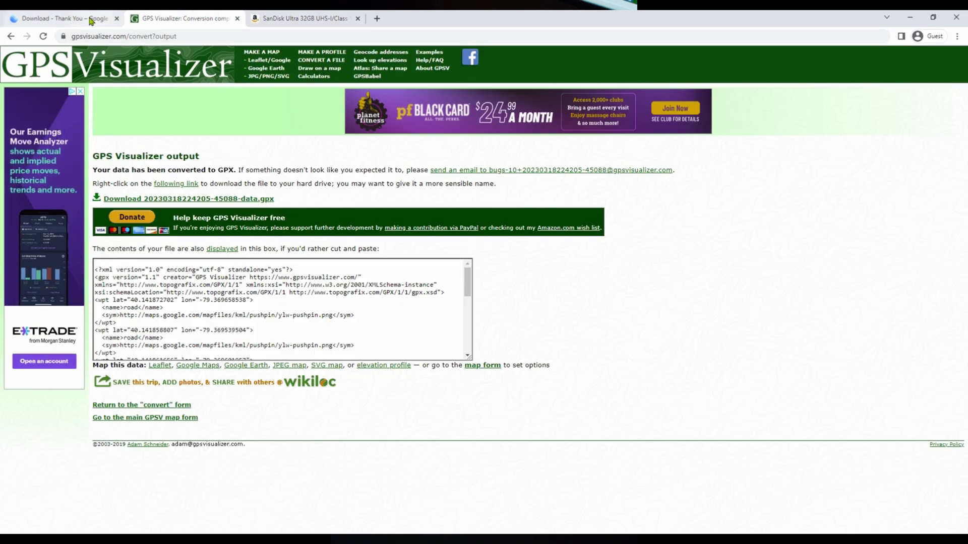
left_click(79, 23)
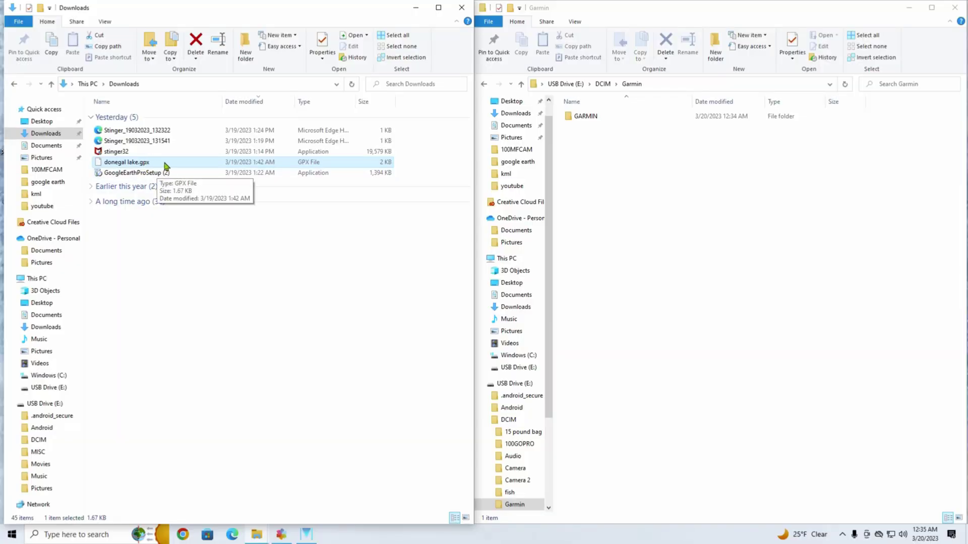
Drag donegal lake.gpx from Downloads onto the GARMIN folder in USB Drive (E:)\DCIM\Garmin.
left_click_drag(142, 165, 583, 118)
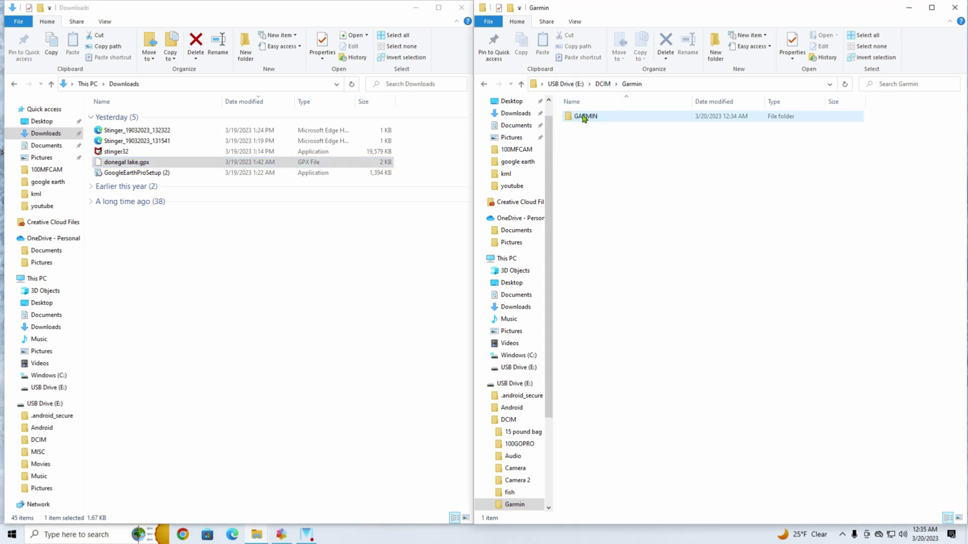